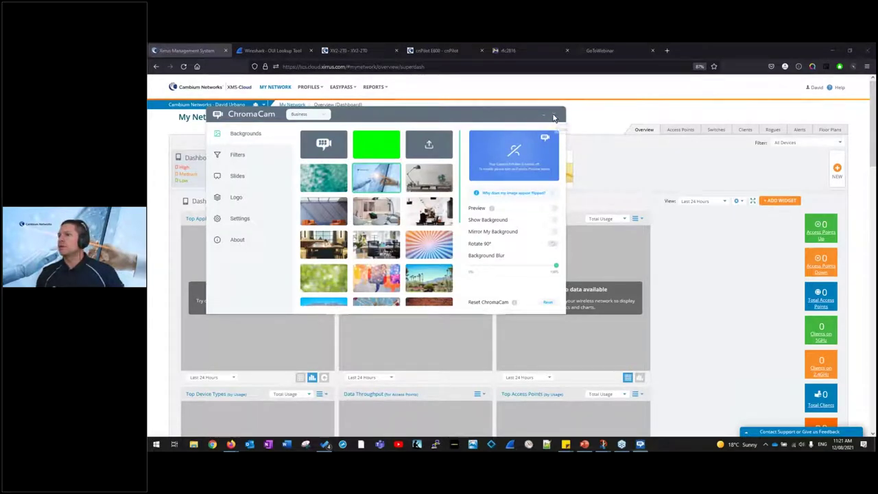
- Close the ChromaCam window and return the browser window to full size
left_click(555, 116)
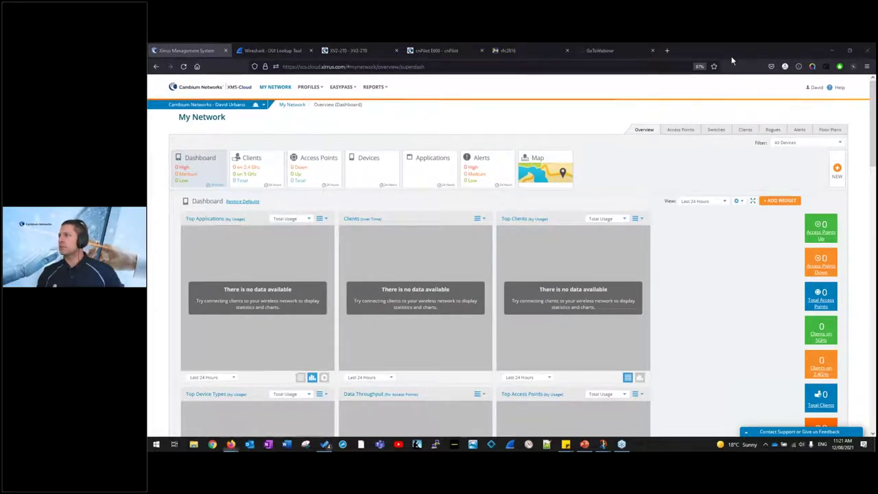
key("super+Down")
key("super+Down")
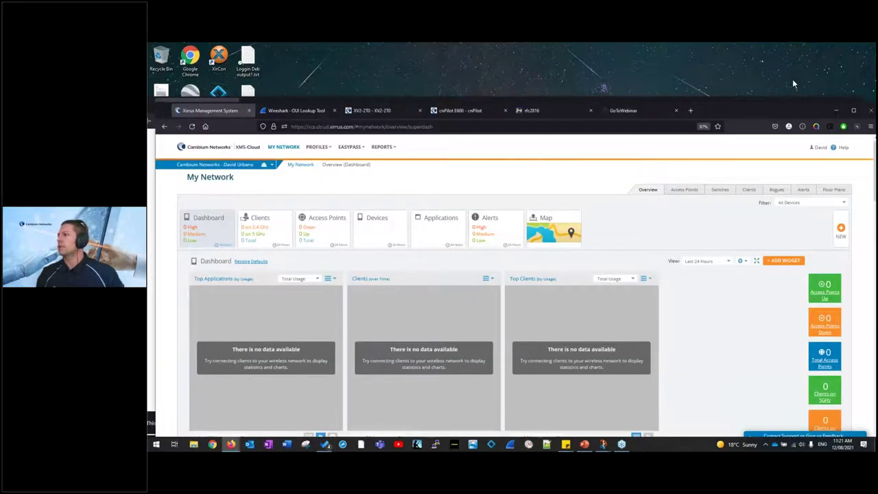
left_click(855, 75)
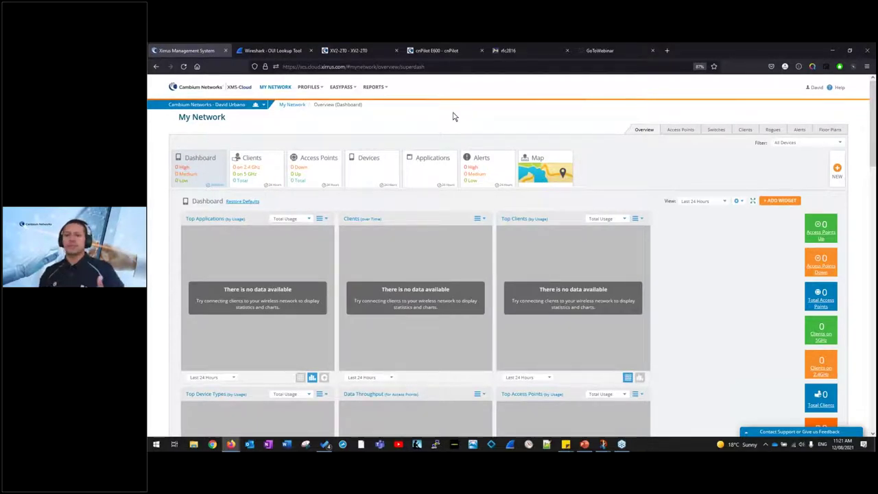
- Log out of XMS-Cloud and log back in with the account username and password
left_click(811, 87)
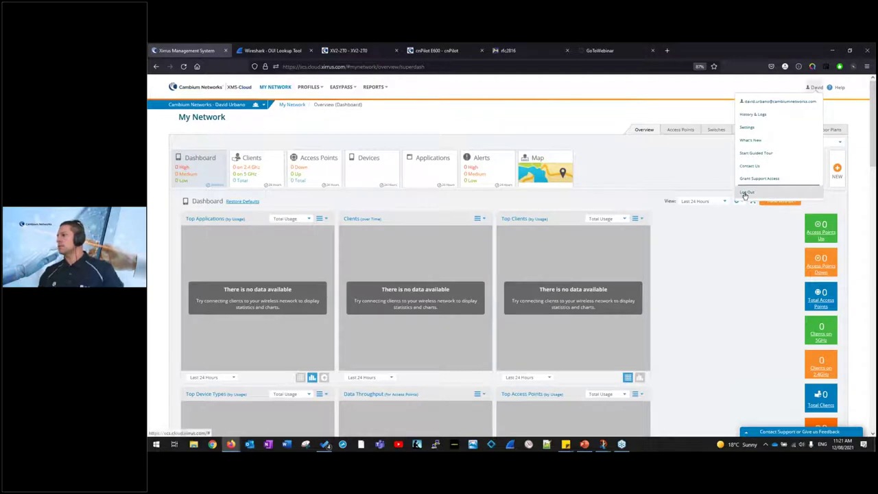
left_click(656, 176)
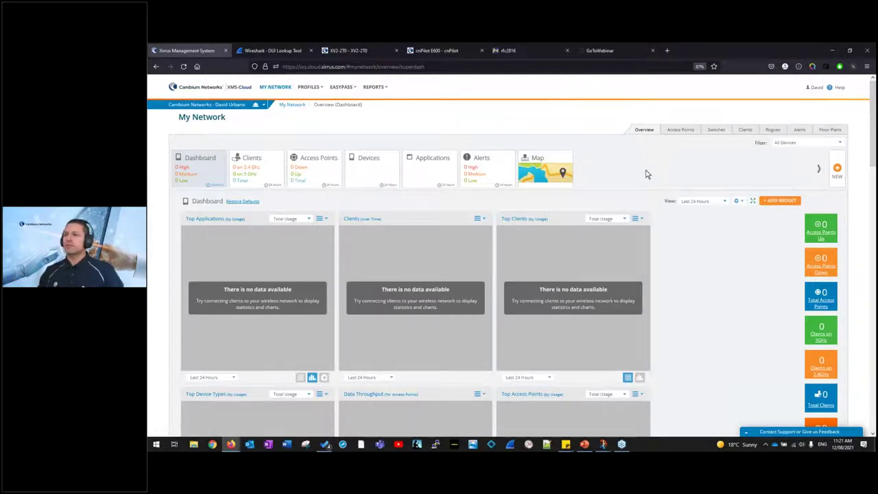
left_click(816, 88)
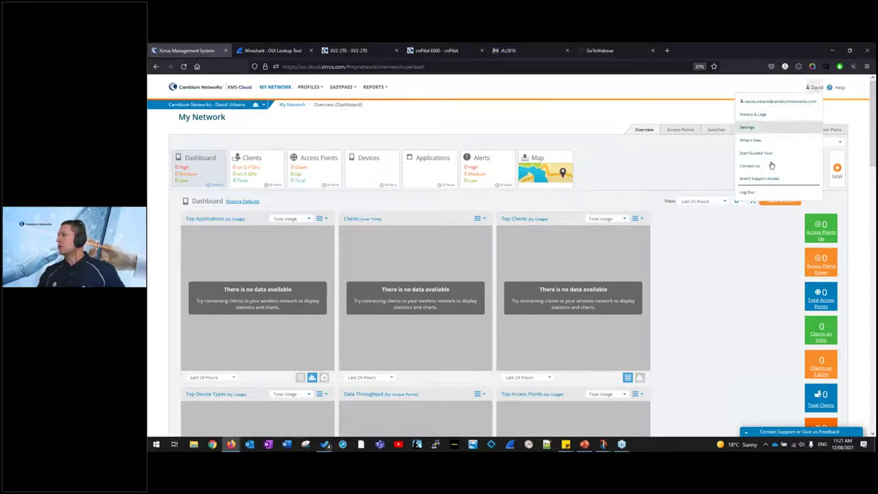
left_click(760, 194)
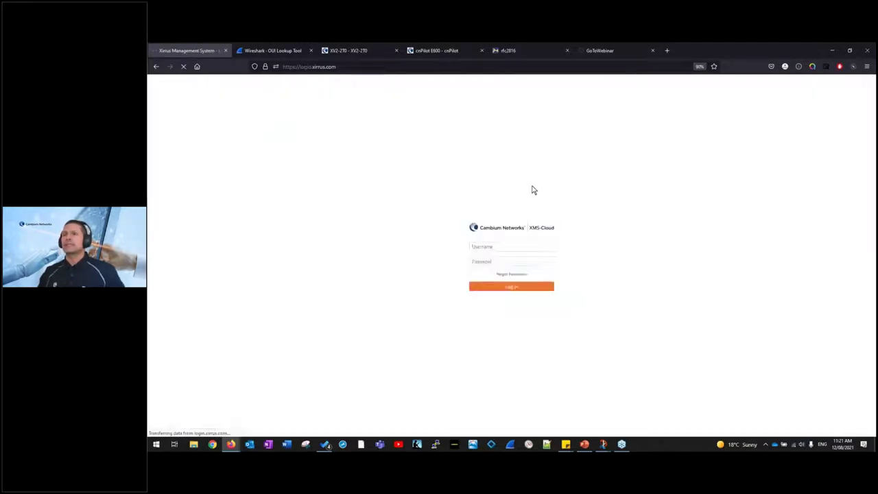
left_click(498, 247)
left_click(498, 257)
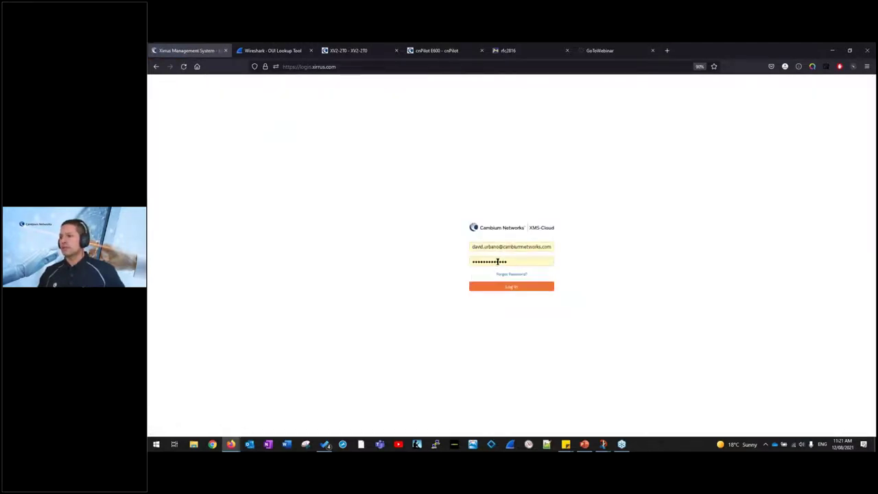
left_click(500, 289)
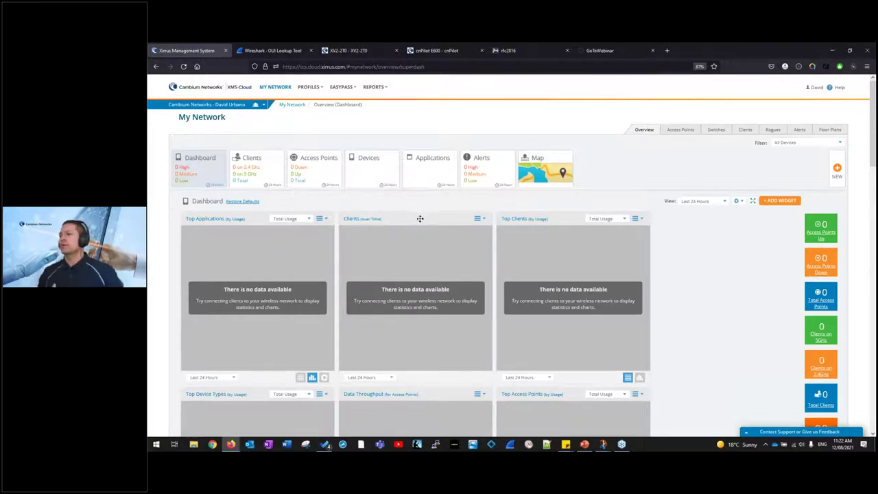
- Reduce the page zoom one level and create a new profile named PBA Demo
key("ctrl+minus")
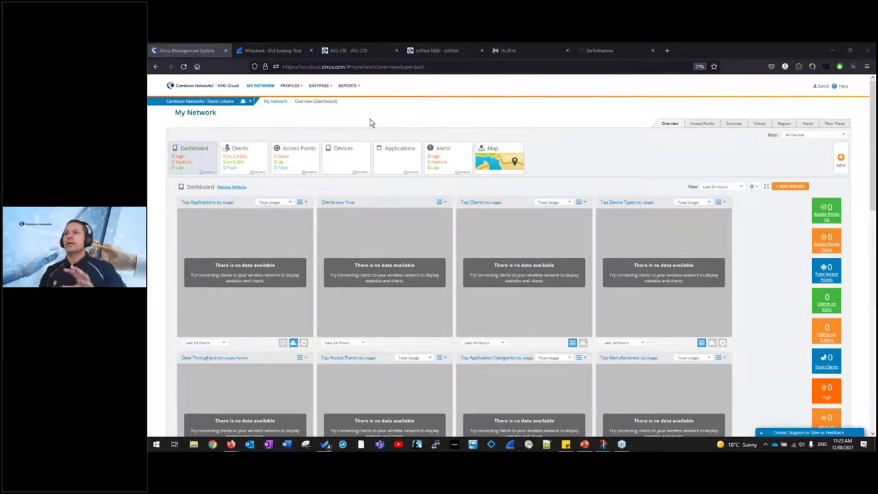
left_click(293, 86)
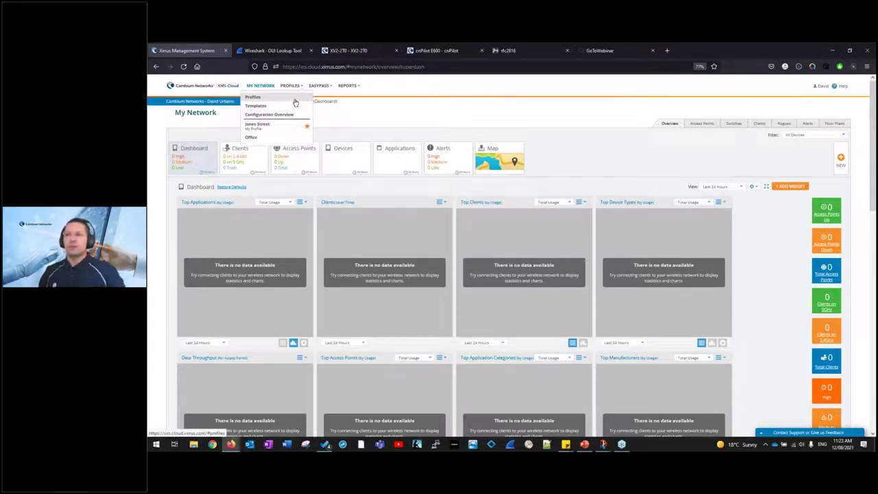
left_click(294, 100)
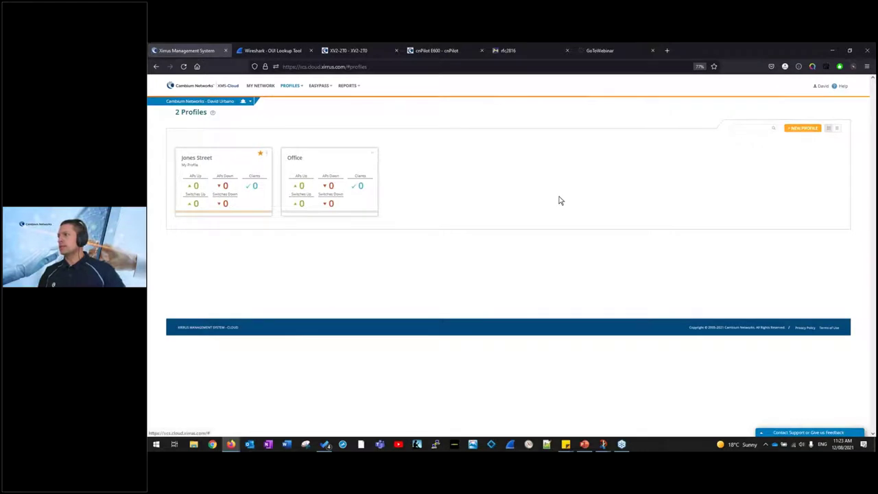
type("PBA")
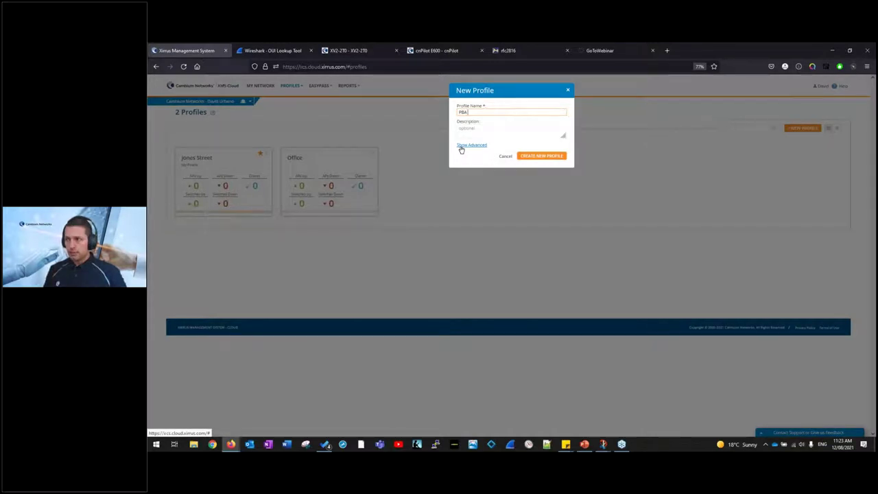
type(" Demo")
left_click(542, 156)
left_click(480, 196)
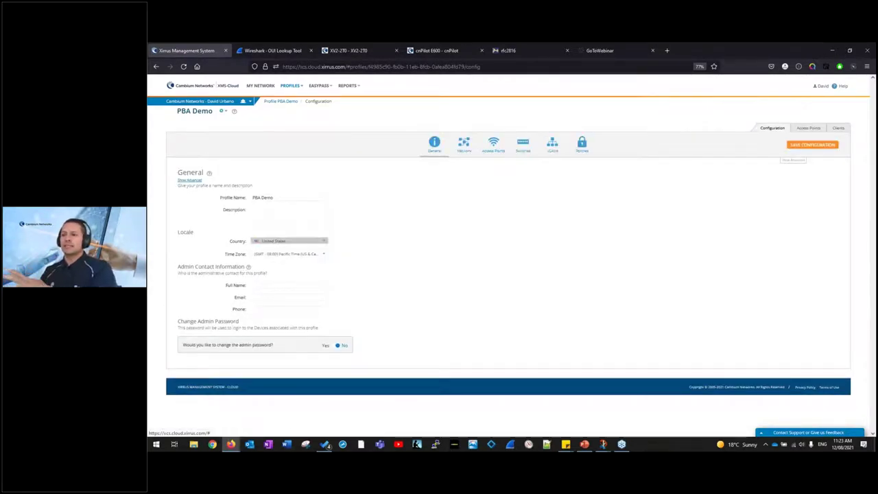
- Set the profile's country to Australia and save the configuration
left_click(296, 242)
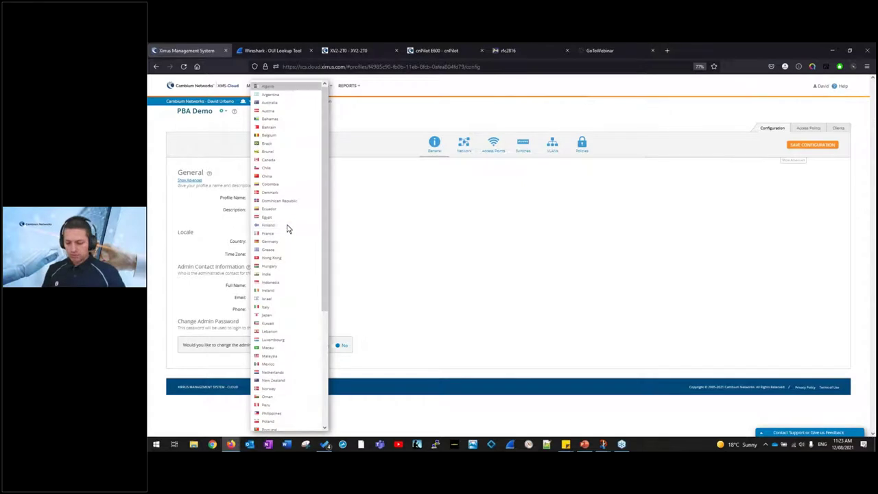
scroll(288, 229, "down", 3)
scroll(282, 172, "up", 3)
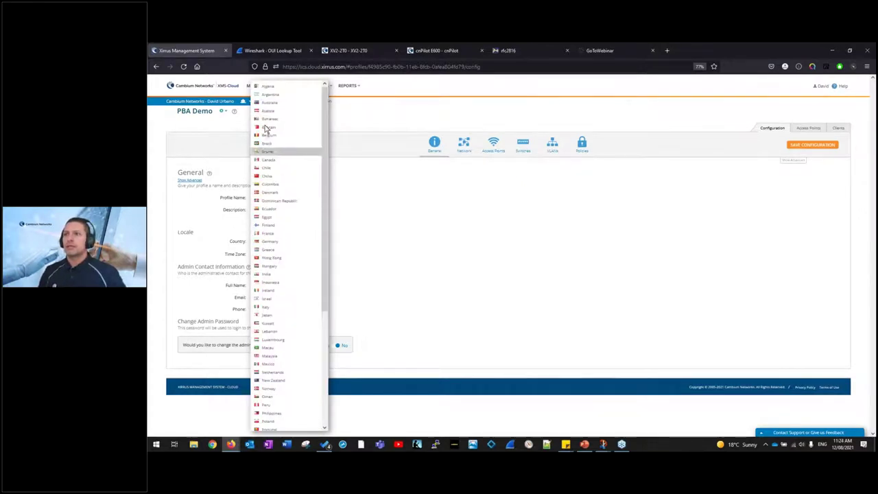
left_click(280, 104)
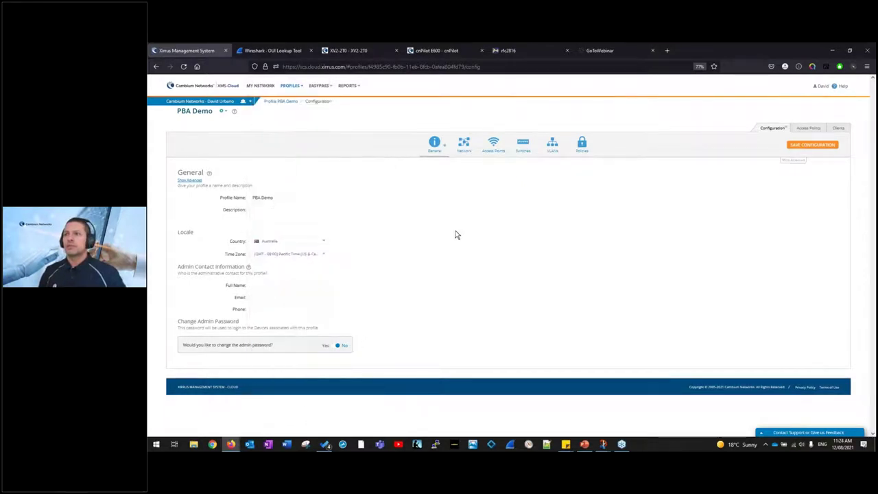
left_click(811, 145)
left_click(827, 259)
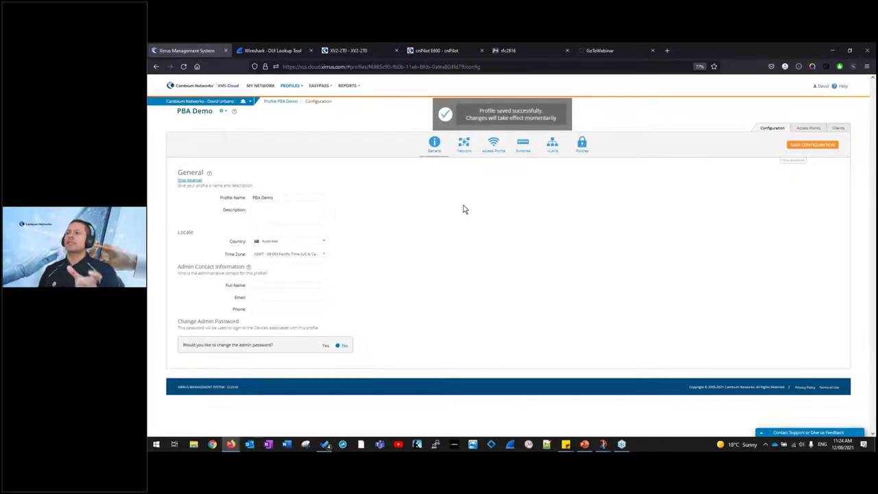
- Load the PBA TEMP template onto the EX2016M-P model in the profile's switch settings
left_click(464, 150)
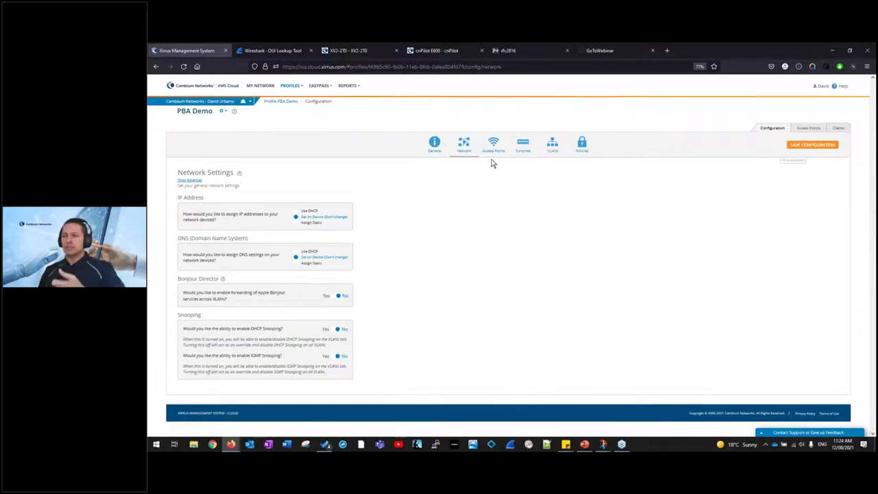
left_click(493, 157)
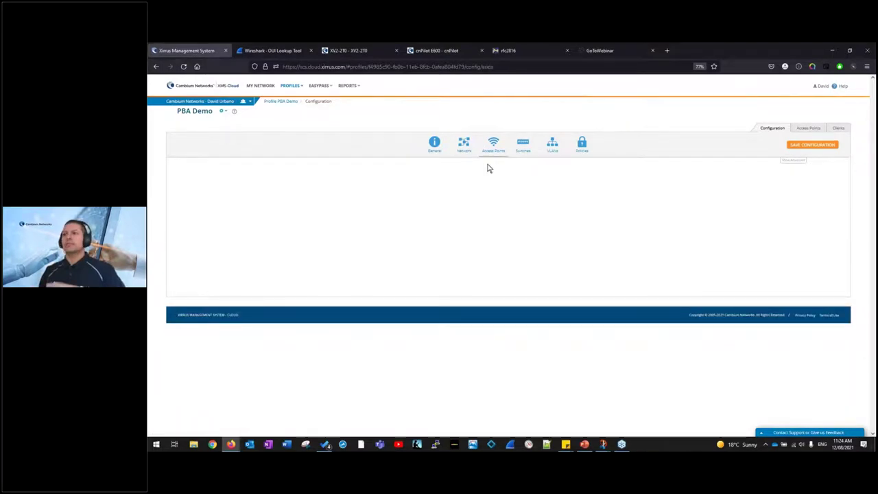
left_click(519, 152)
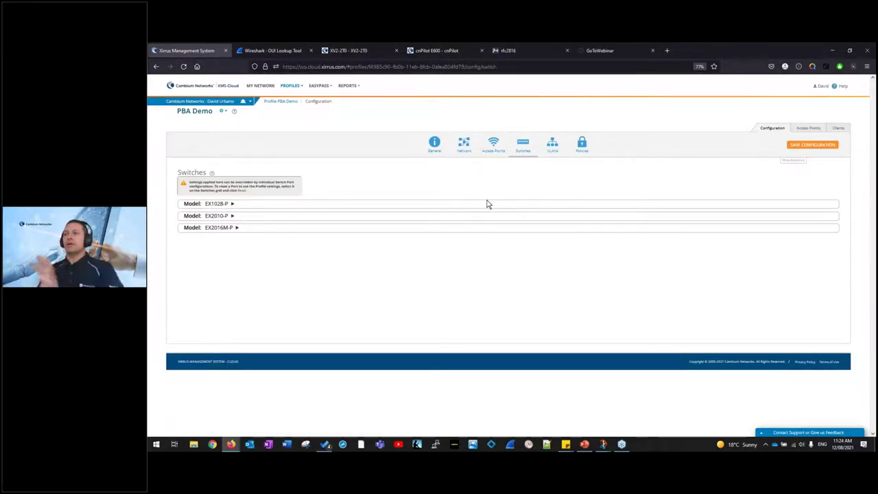
left_click(236, 227)
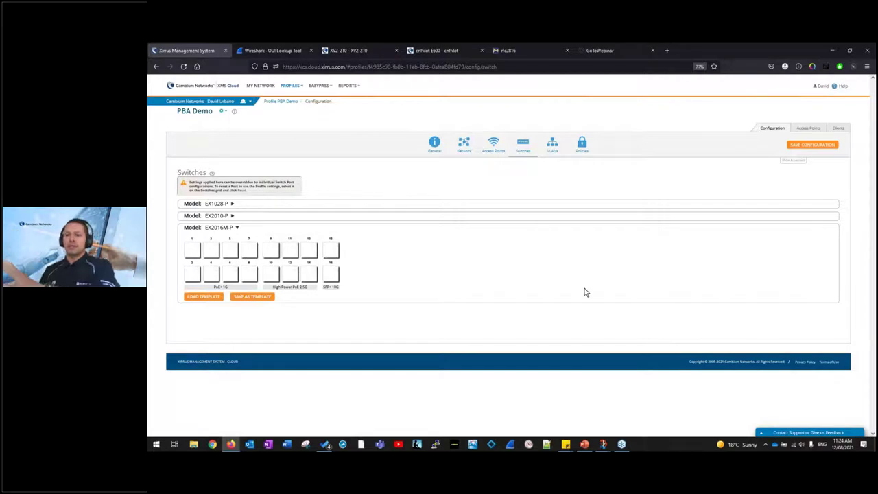
left_click(203, 296)
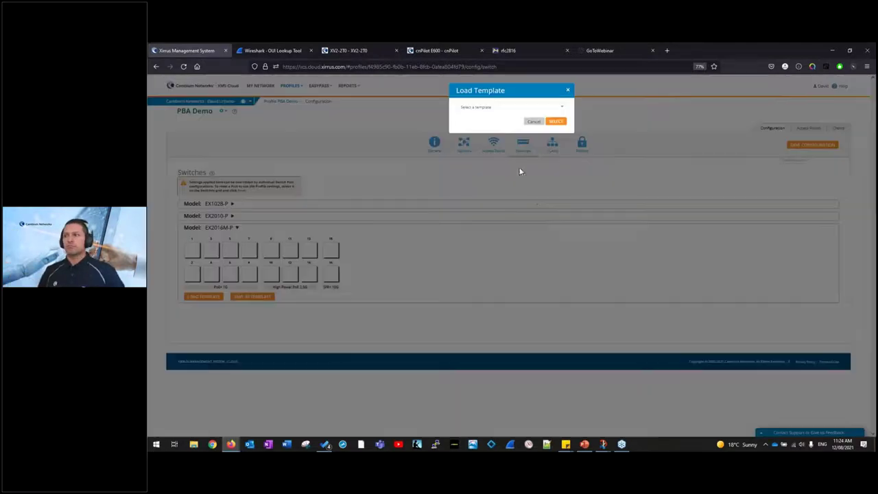
left_click(480, 108)
left_click(485, 124)
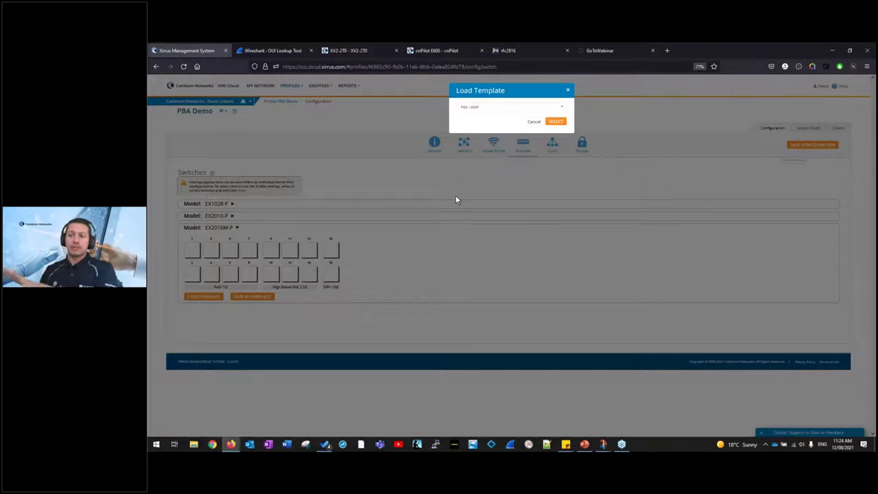
left_click(556, 122)
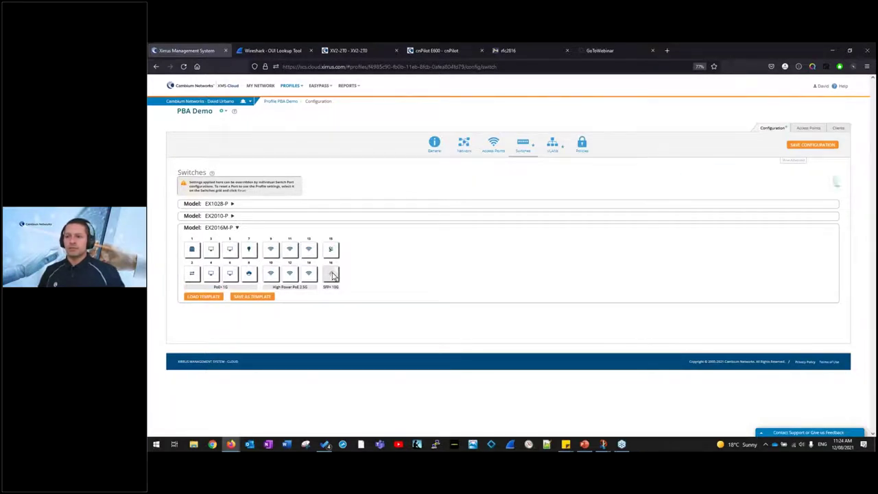
- Examine the settings of ports 15 and 1 on the EX2016M-P model, and close the port editor
left_click(332, 254)
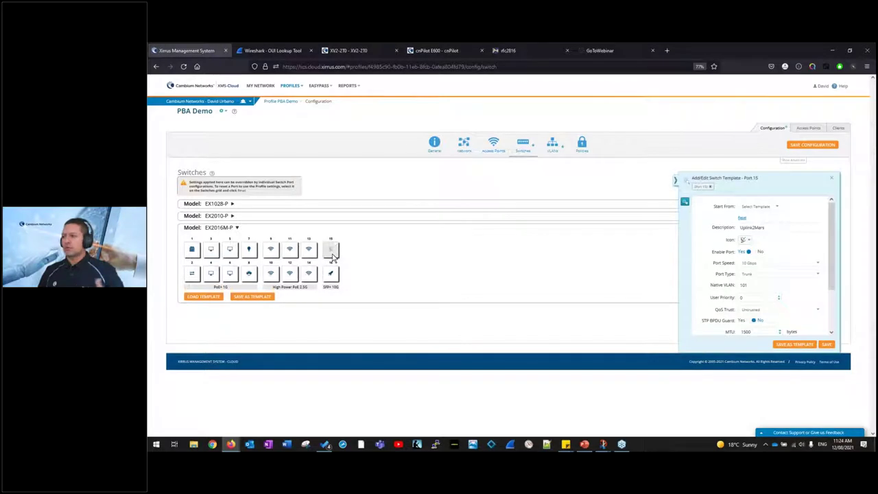
left_click(200, 255)
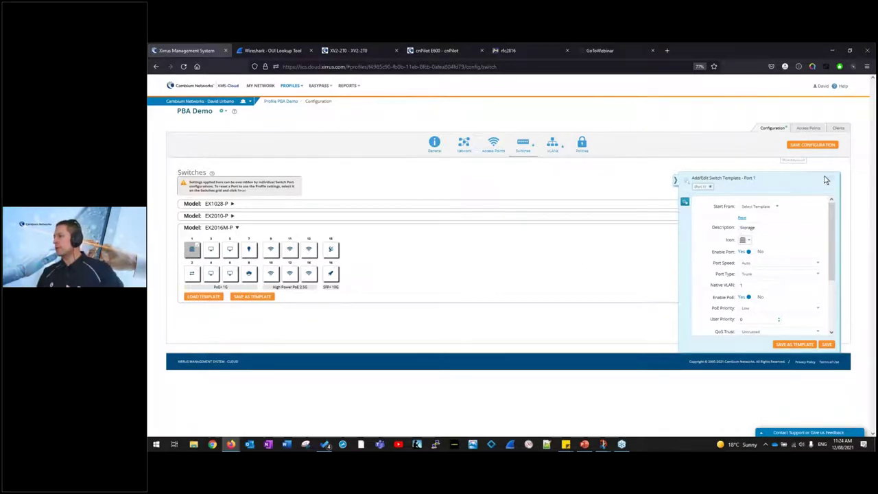
left_click(827, 345)
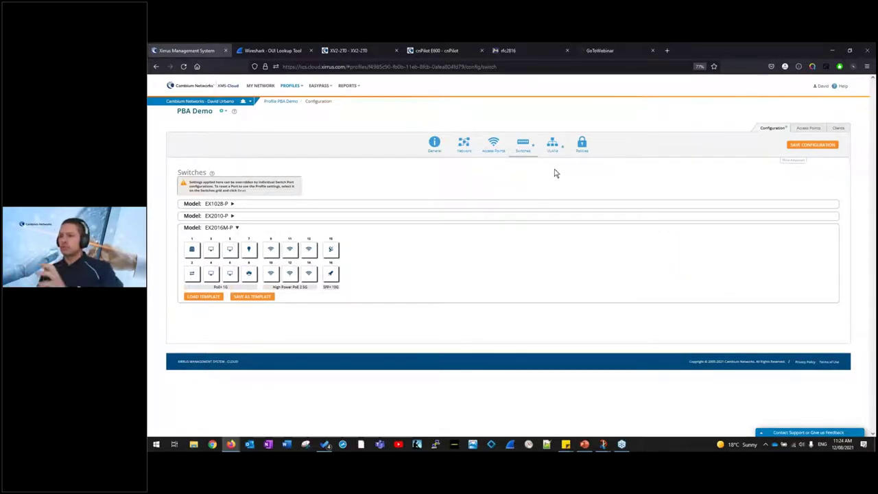
- Expand the EX1028-P model in the switch settings, examine port 13's settings and close the port editor
left_click(583, 144)
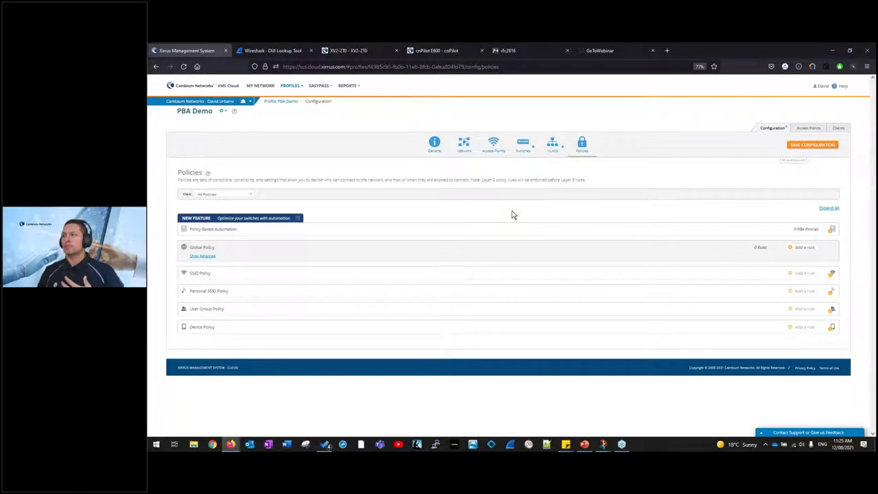
left_click(523, 147)
left_click(231, 204)
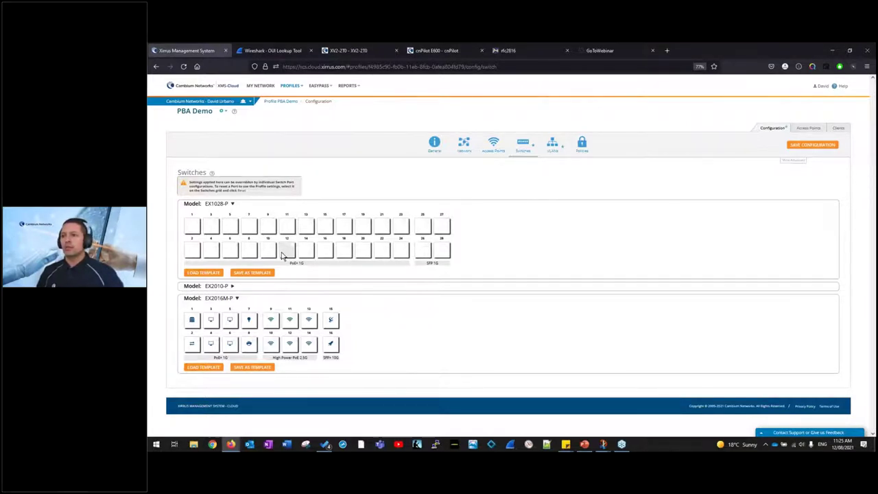
left_click(305, 226)
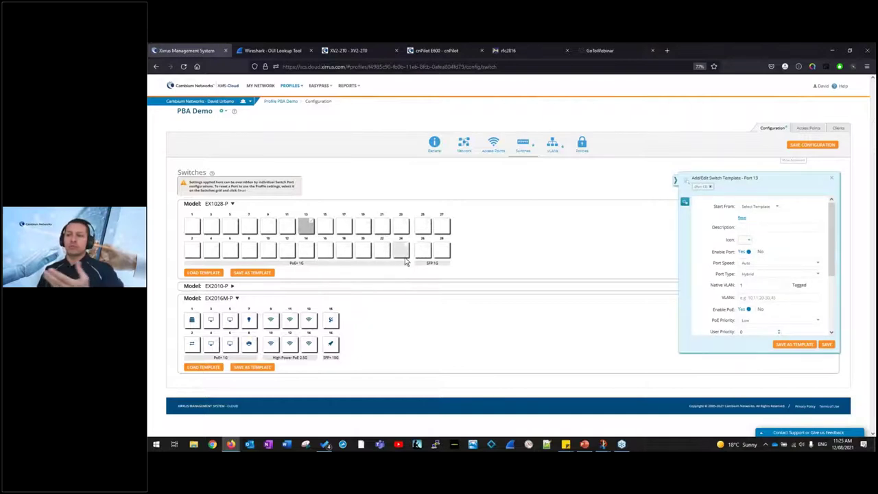
left_click(830, 178)
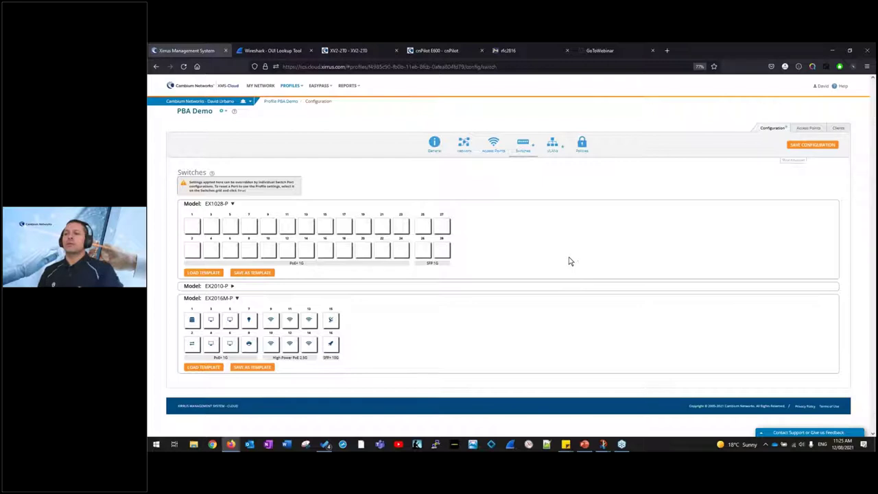
- Start a new port automation policy in the profile's policies, named WAPs, with the Wi-Fi icon
left_click(582, 144)
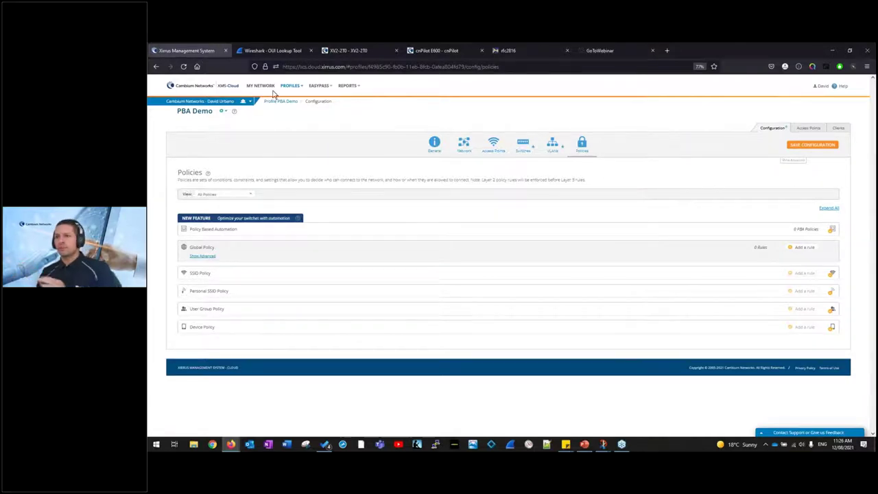
left_click(831, 229)
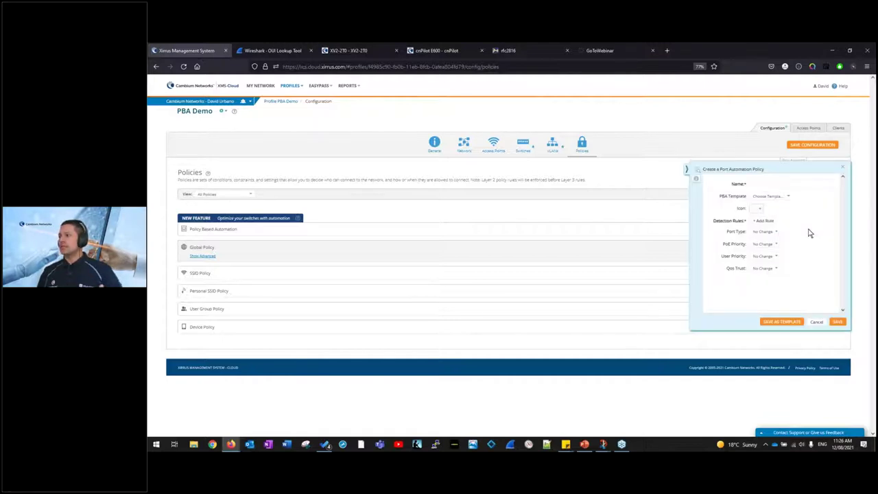
left_click(760, 184)
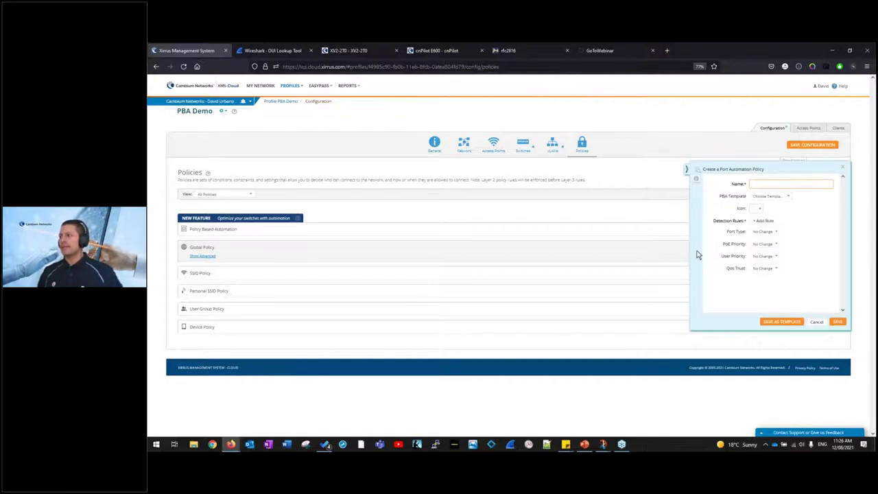
type("PBA")
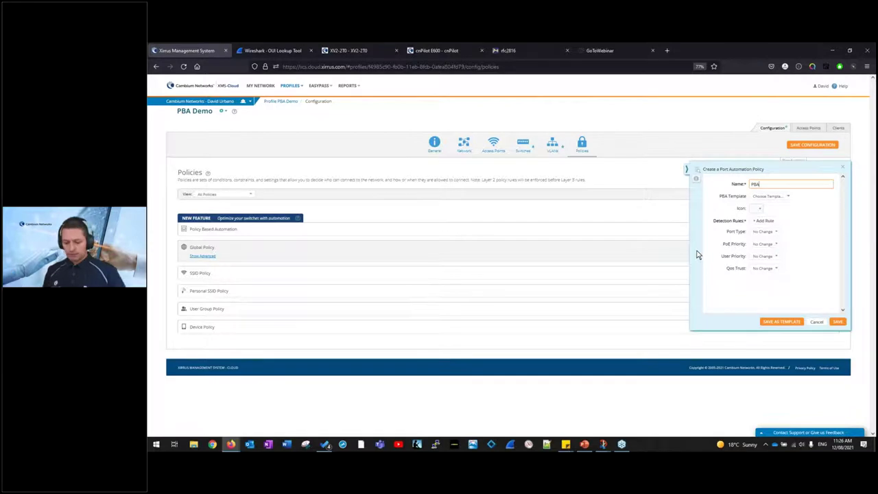
type("WAPs")
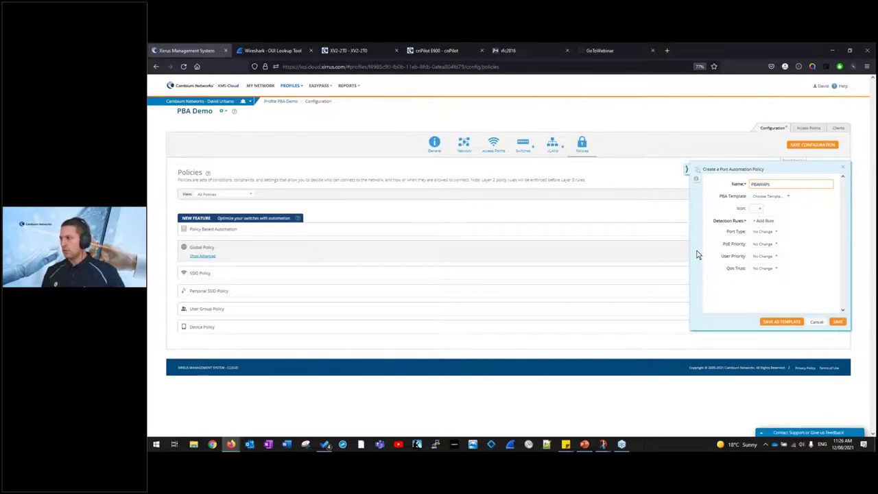
key("ctrl+a")
type("WAPs")
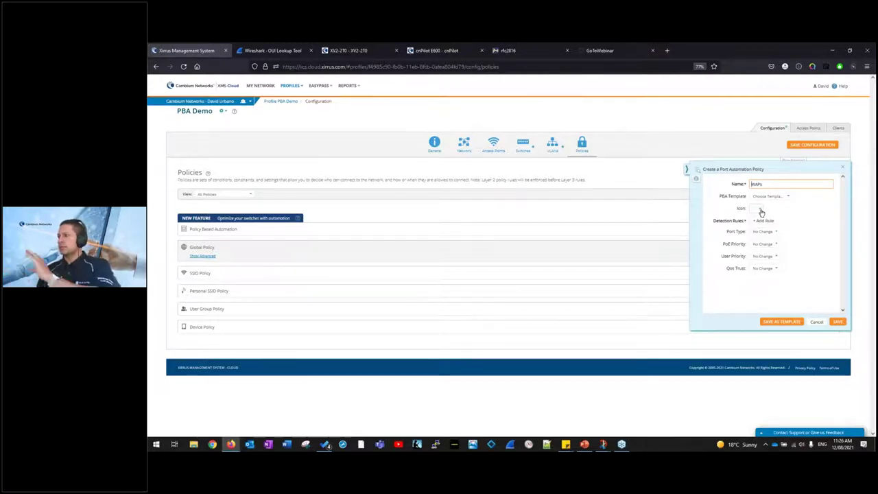
left_click(760, 209)
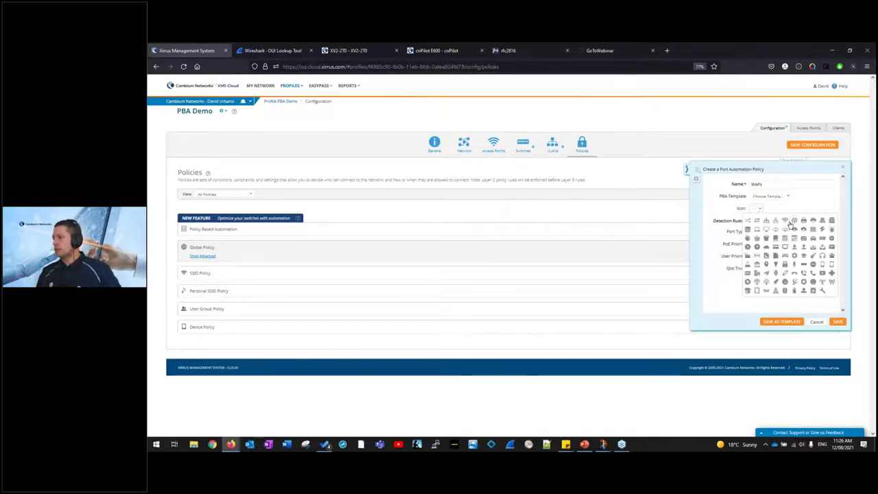
left_click(789, 224)
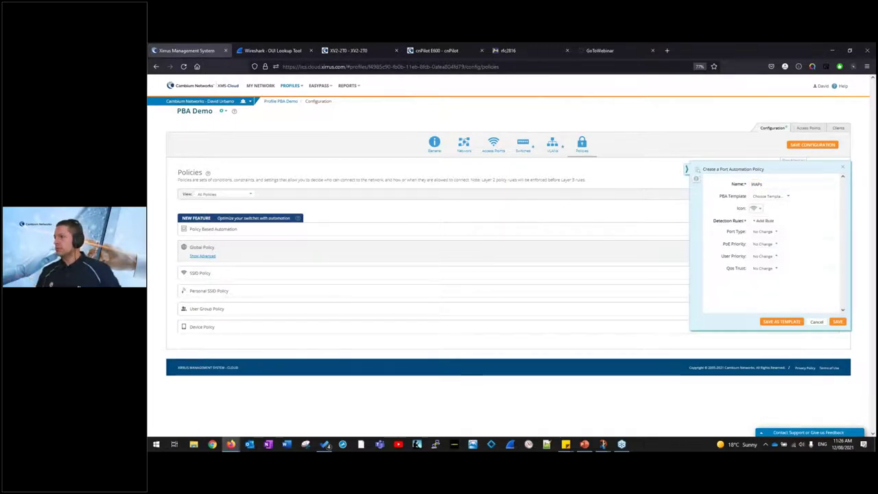
- Begin a detection rule for the WAPs policy using MAC OUI as the detection method
left_click(777, 221)
left_click(777, 233)
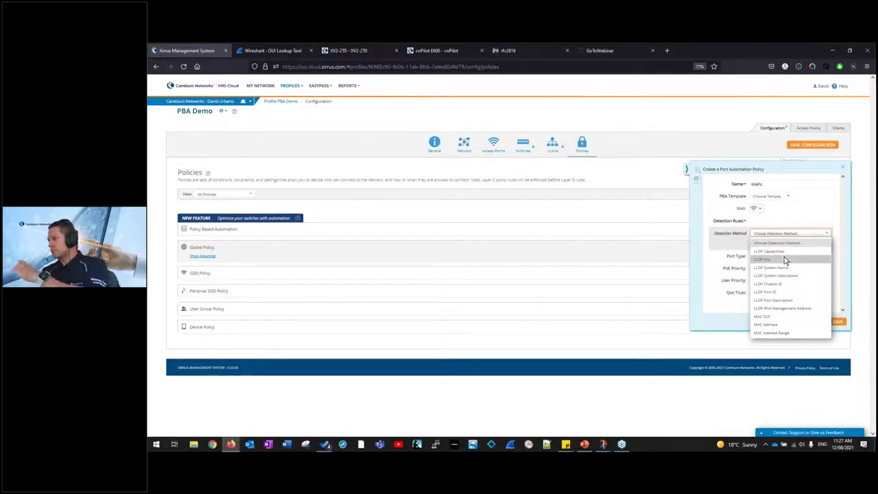
left_click(791, 315)
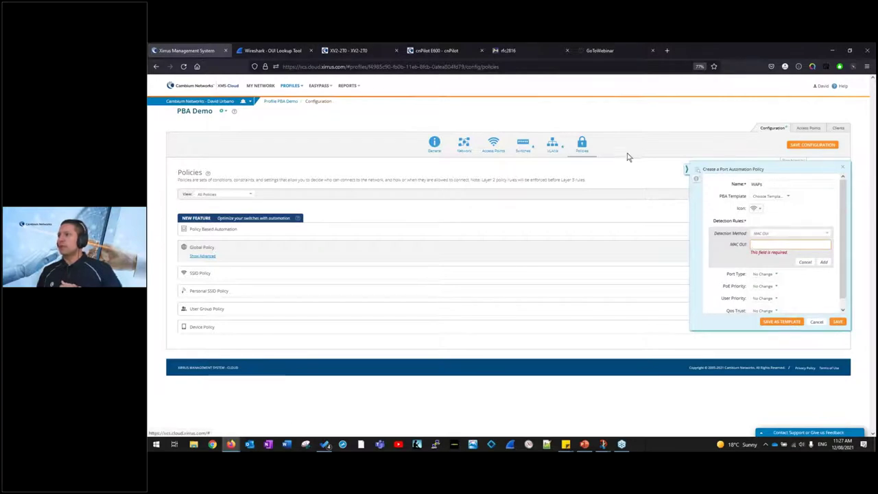
- Switch to the Wireshark OUI Lookup Tool and search for the vendor xirrus
left_click(275, 49)
left_click(367, 286)
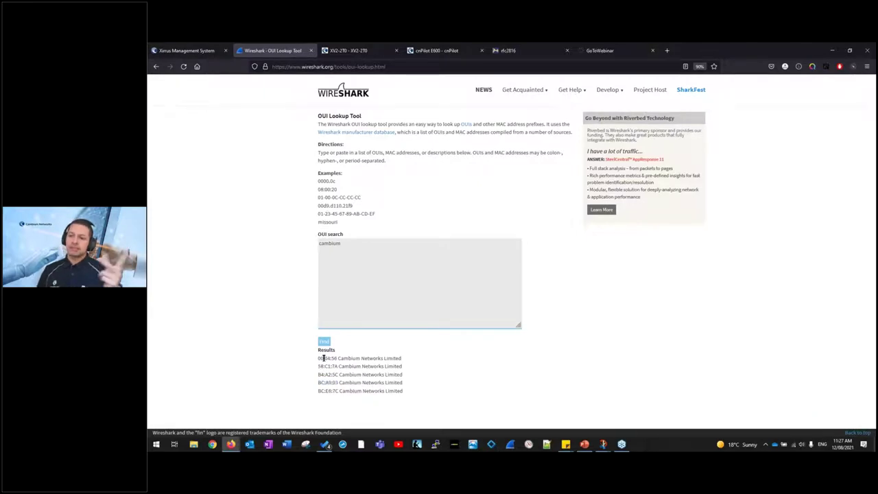
left_click_drag(336, 358, 361, 300)
left_click(348, 251)
double_click(377, 243)
type("c")
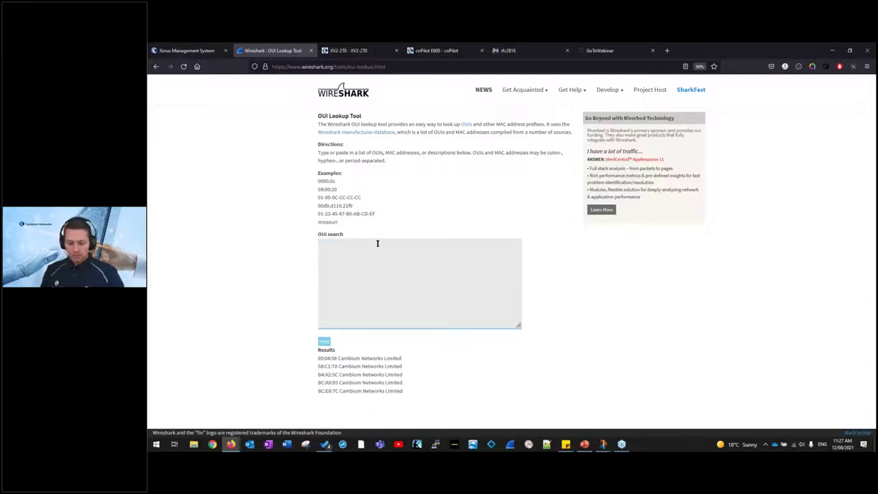
type("irrus")
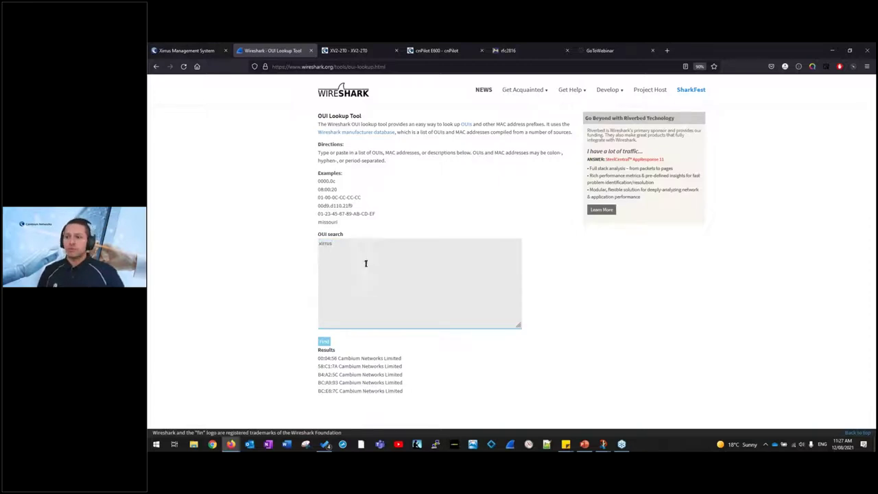
left_click(325, 341)
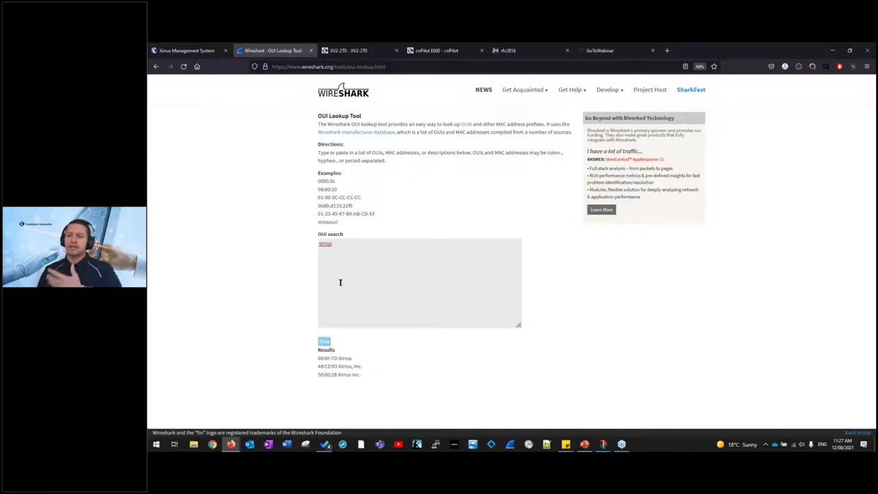
- Search the OUI lookup for cambium and copy the OUI 00:04:56 from the results
double_click(348, 247)
type("cambium")
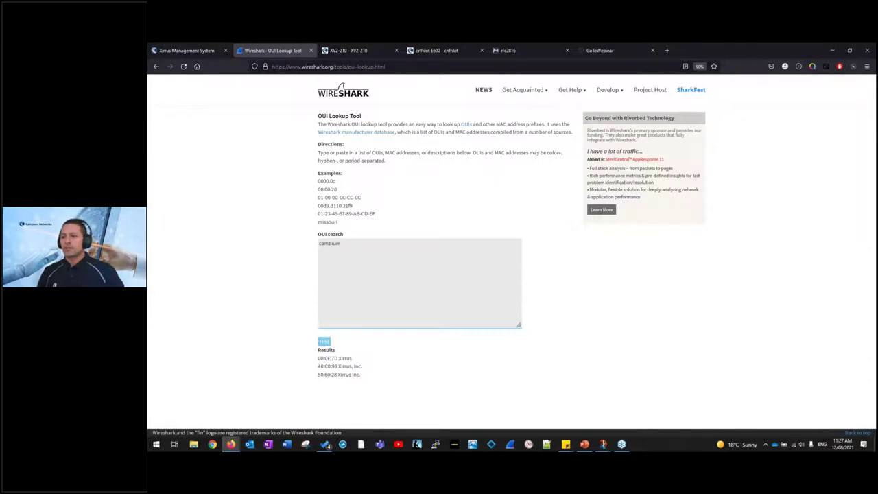
left_click(323, 341)
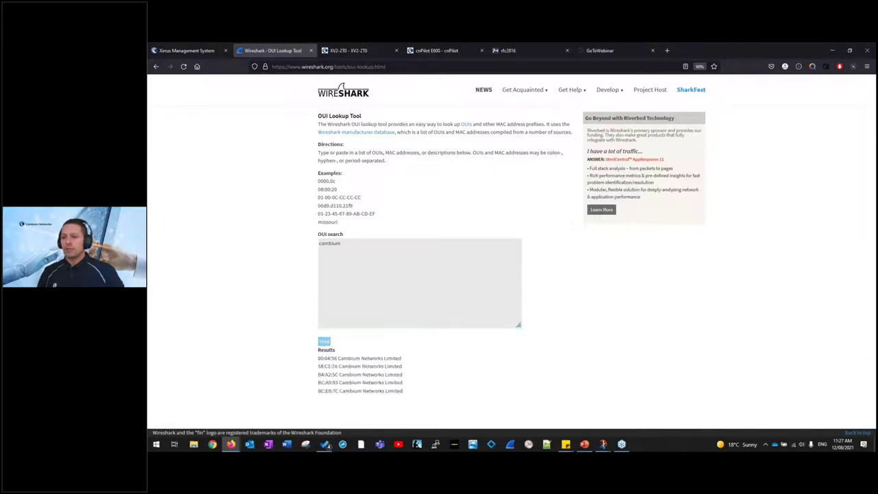
mouse_move(333, 359)
left_mouse_down()
mouse_move(308, 360)
mouse_move(330, 356)
left_mouse_up()
key("super+c")
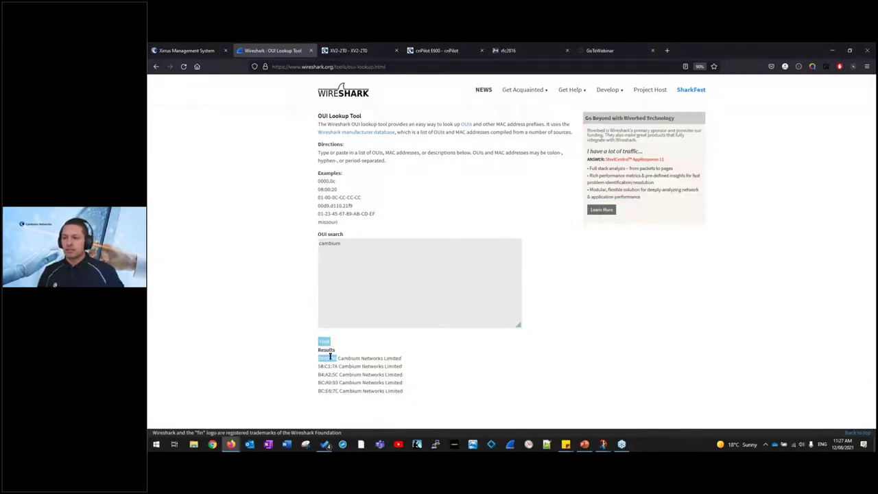
- Return to XMS-Cloud, enter 00:04:56 as the MAC OUI and add the detection rule to the policy
left_click(189, 52)
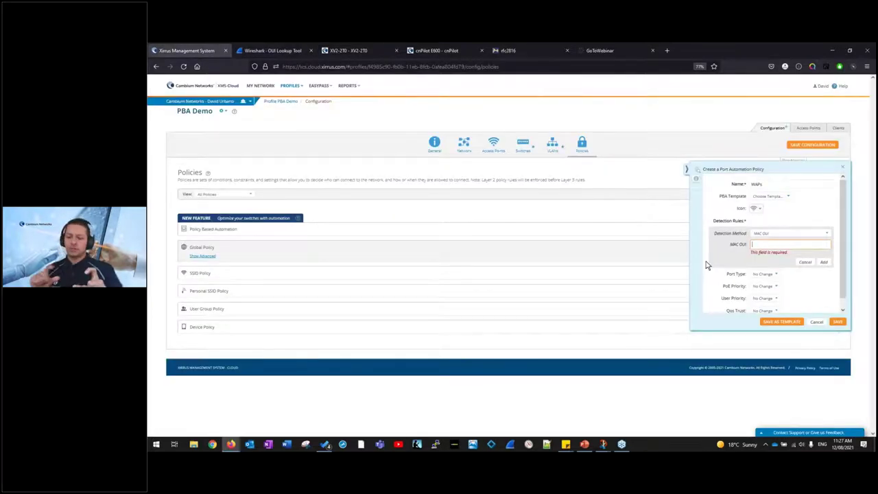
right_click(761, 243)
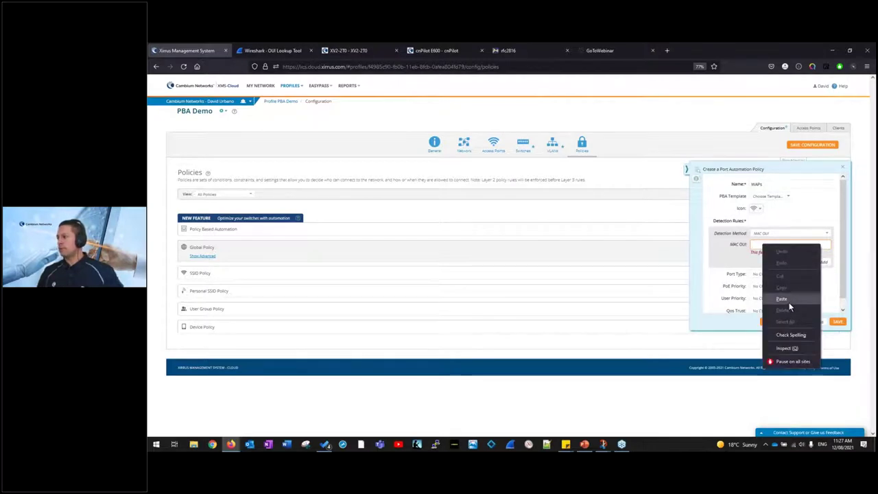
left_click(785, 297)
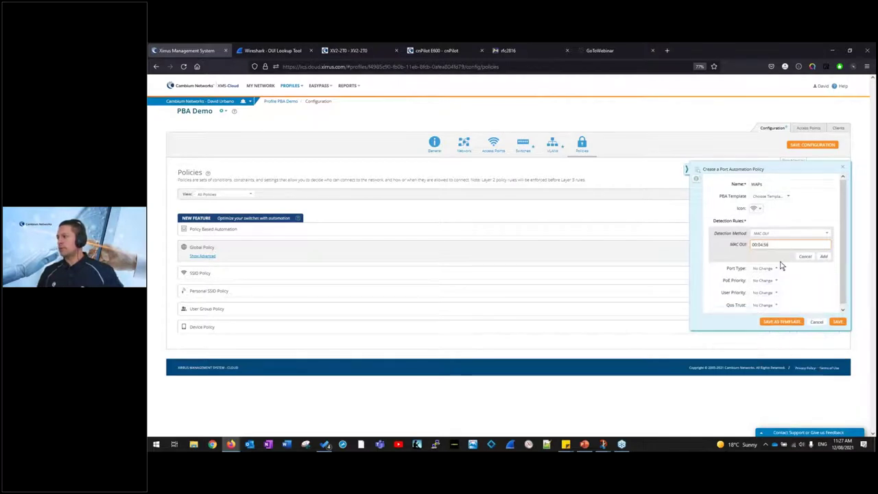
left_click(825, 258)
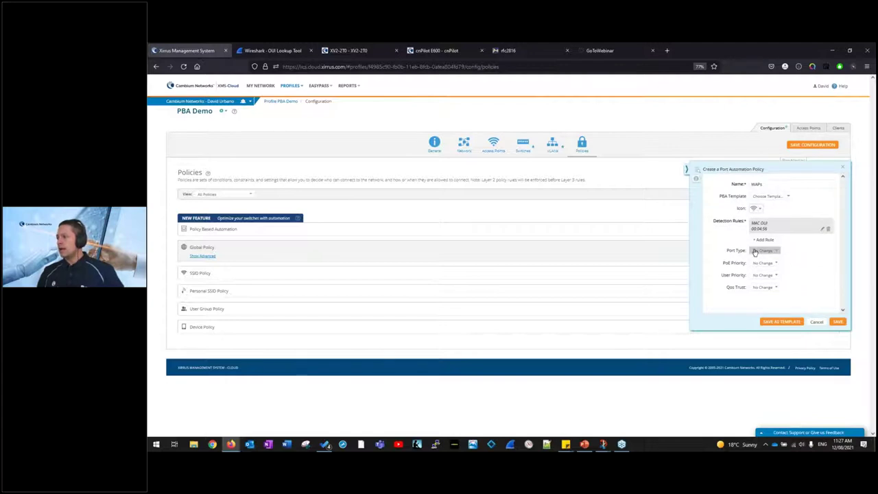
- Set the WAPs policy's port type to Trunk with additional VLANs 100,200,300
left_click(761, 251)
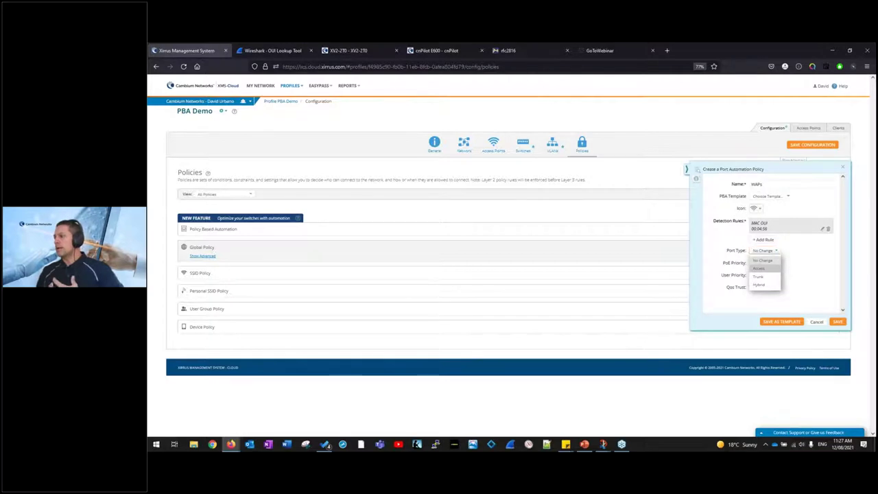
left_click(772, 269)
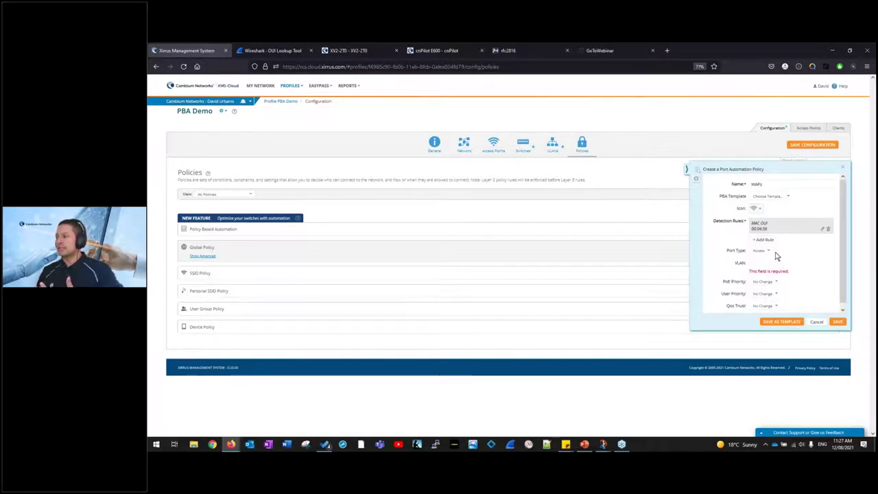
left_click(771, 252)
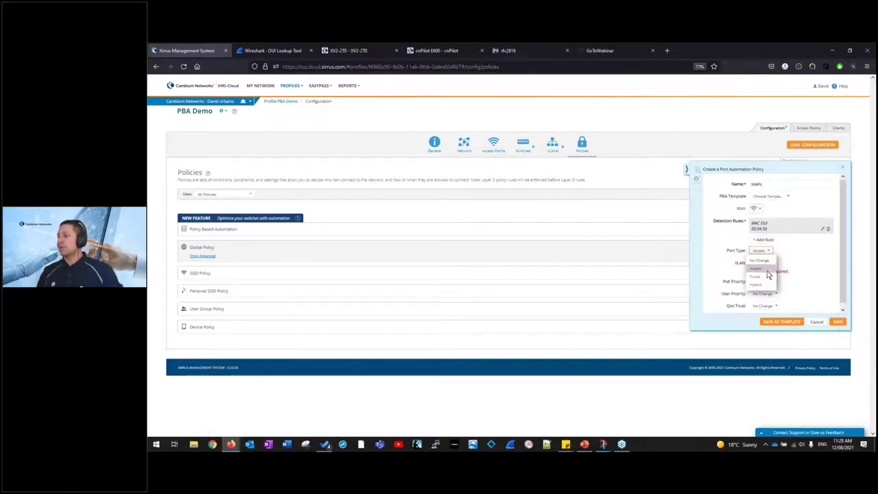
left_click(767, 263)
left_click(767, 263)
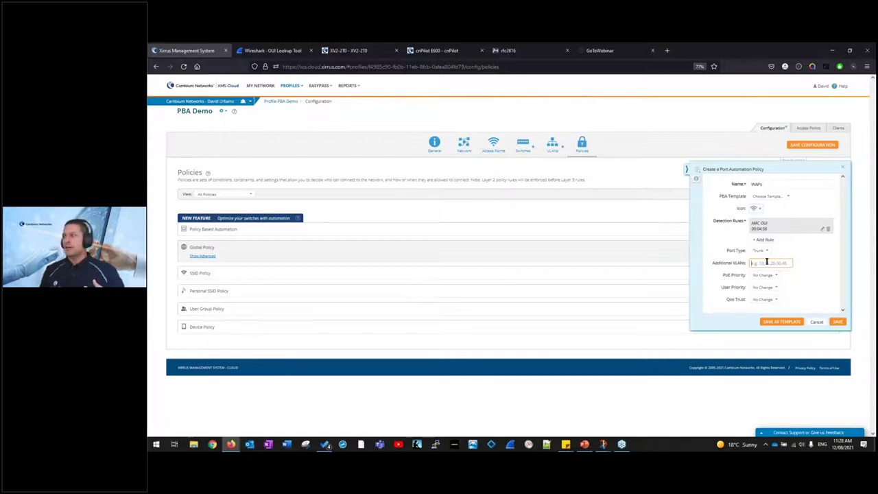
type("10")
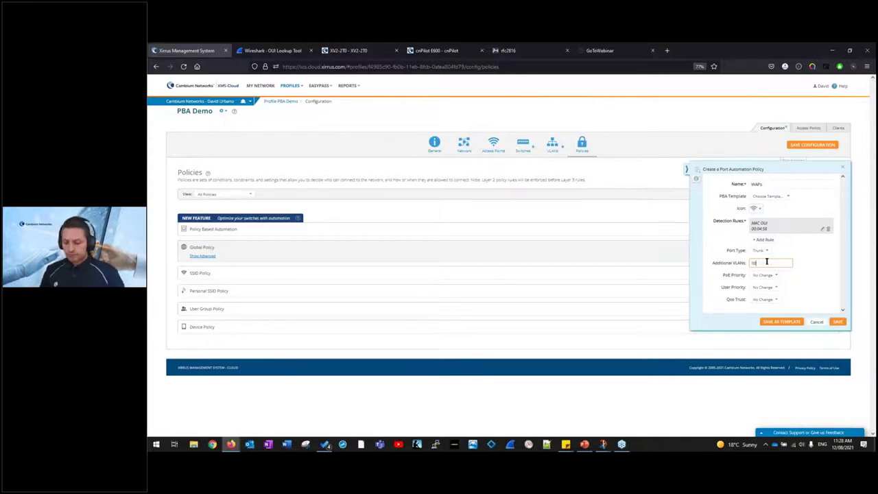
type("0,200,300")
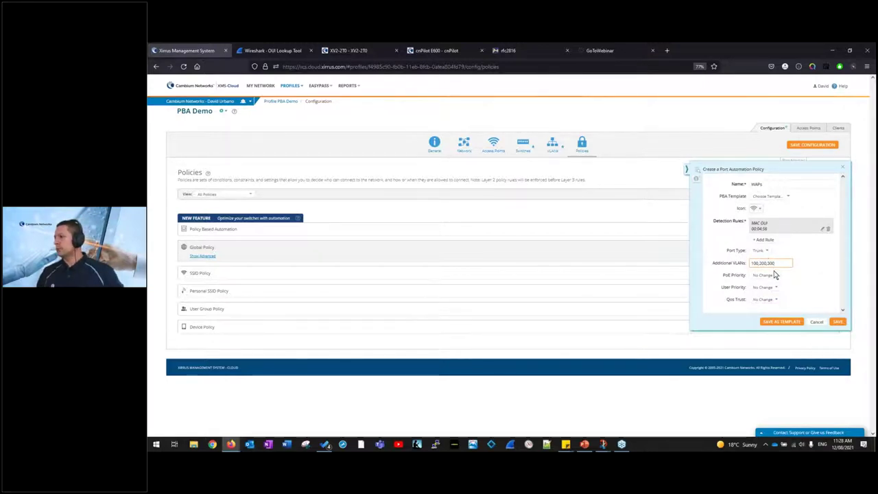
- Set the policy's PoE priority to High and QoS trust to Trusted, and save the WAPs policy
left_click(769, 277)
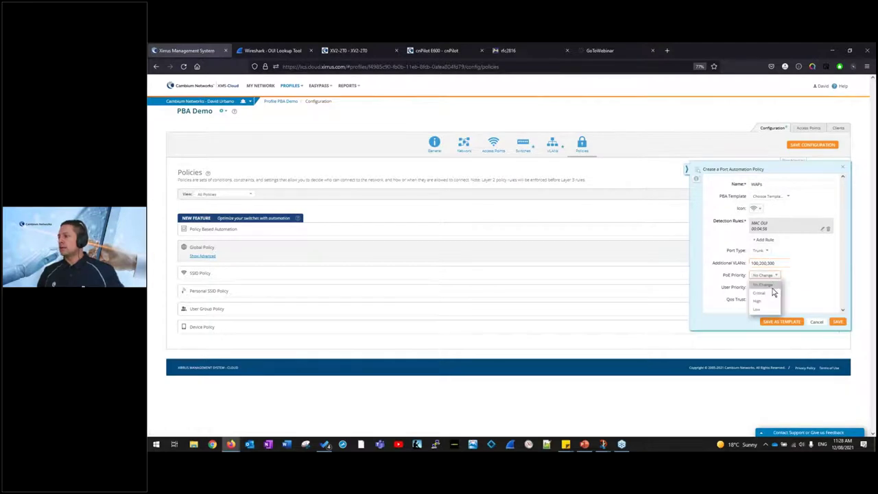
left_click(775, 303)
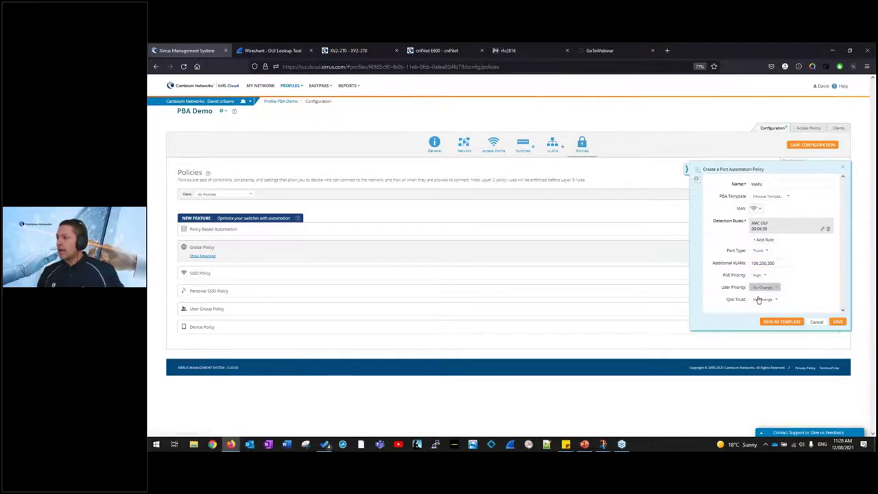
left_click(765, 300)
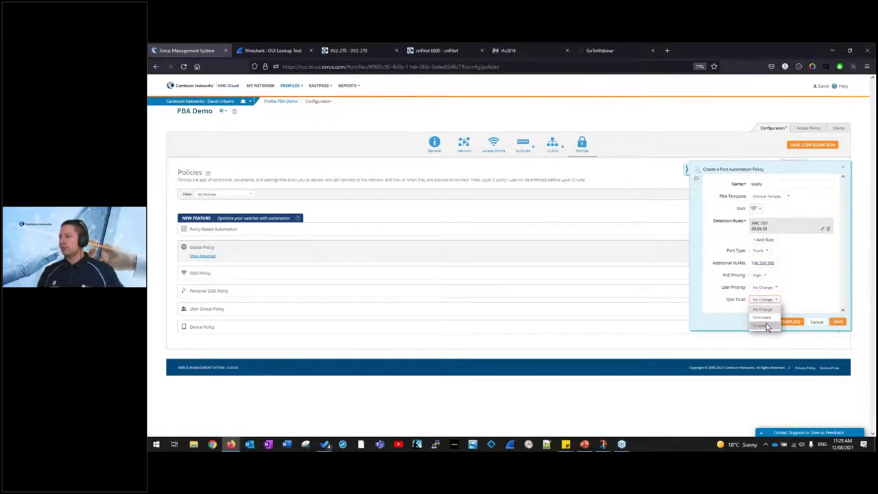
left_click(769, 325)
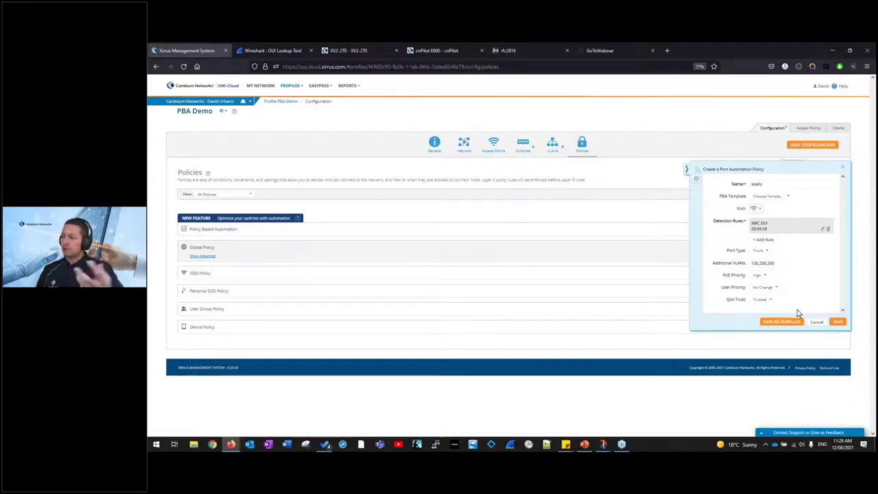
left_click(840, 323)
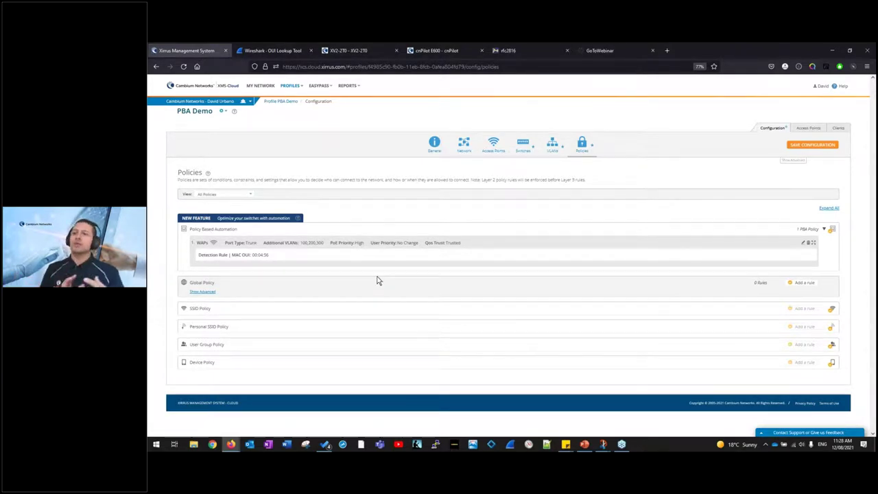
left_click_drag(225, 243, 480, 256)
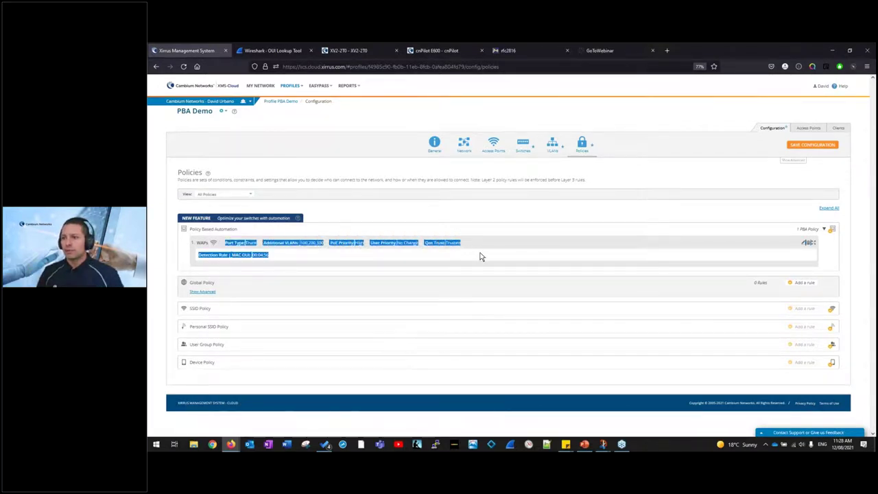
left_click(482, 256)
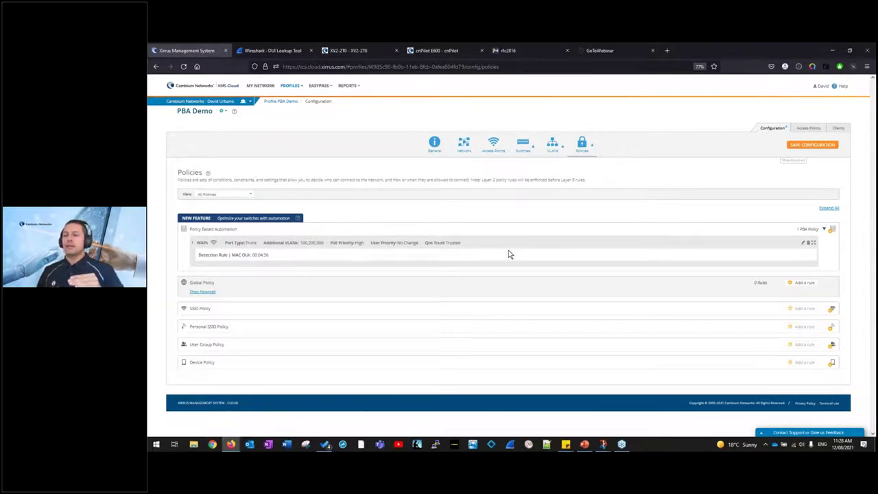
- Start a new port automation policy from the CanonPrinter template and set its VLAN to 30
left_click(831, 229)
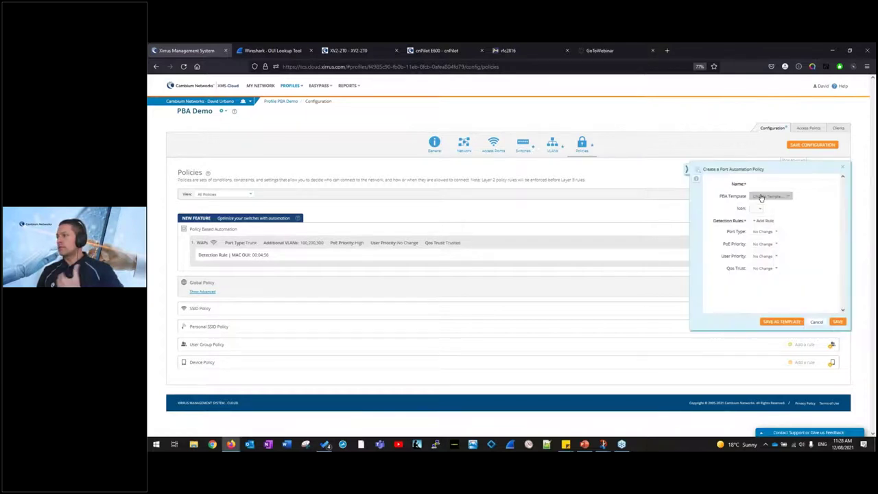
left_click(765, 197)
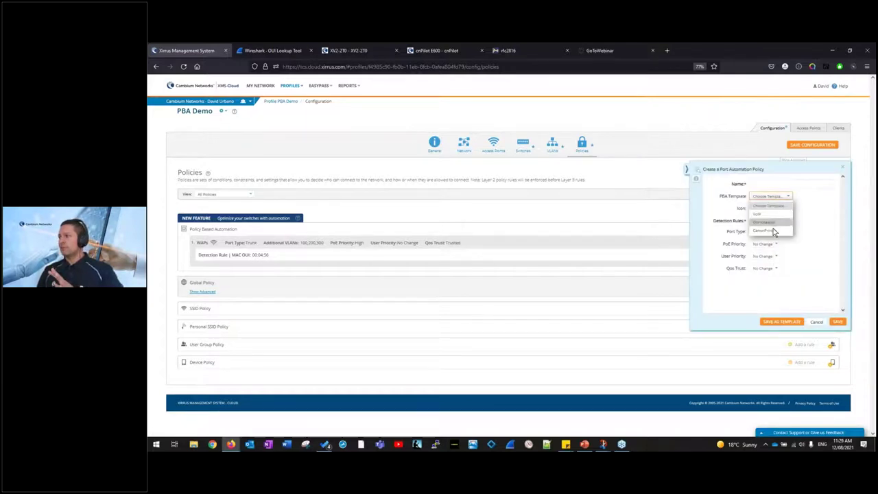
left_click(767, 230)
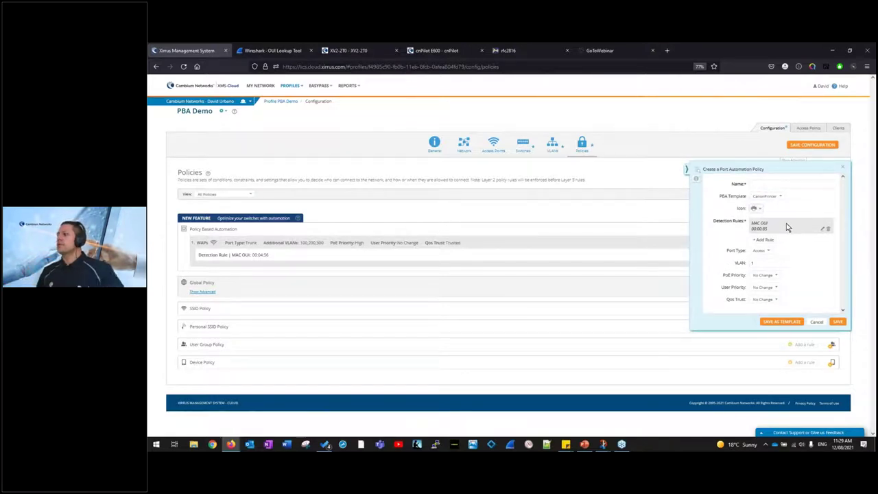
left_click(759, 263)
type("50")
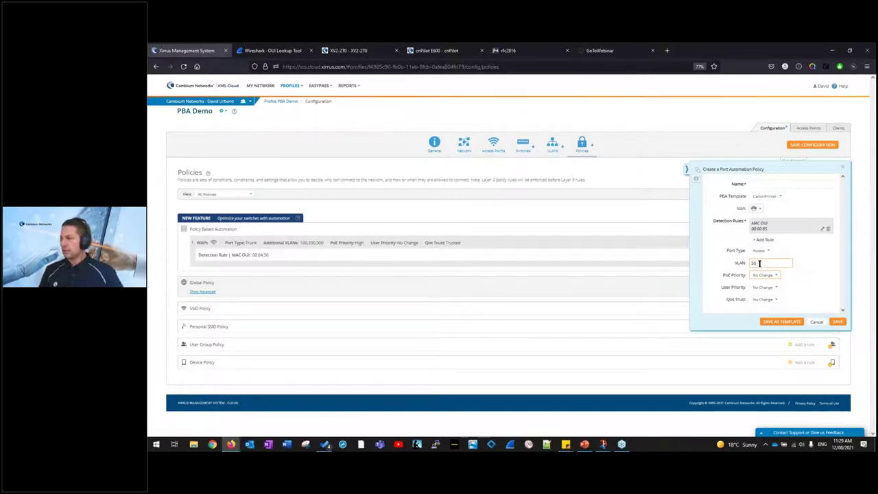
- Name the new port automation policy Canon and save it
left_click(836, 323)
left_click(759, 184)
type("Canon")
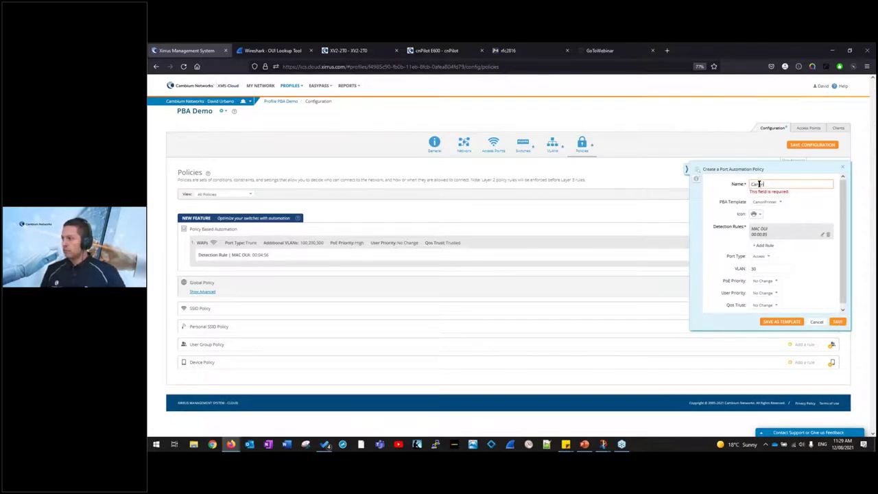
left_click(837, 321)
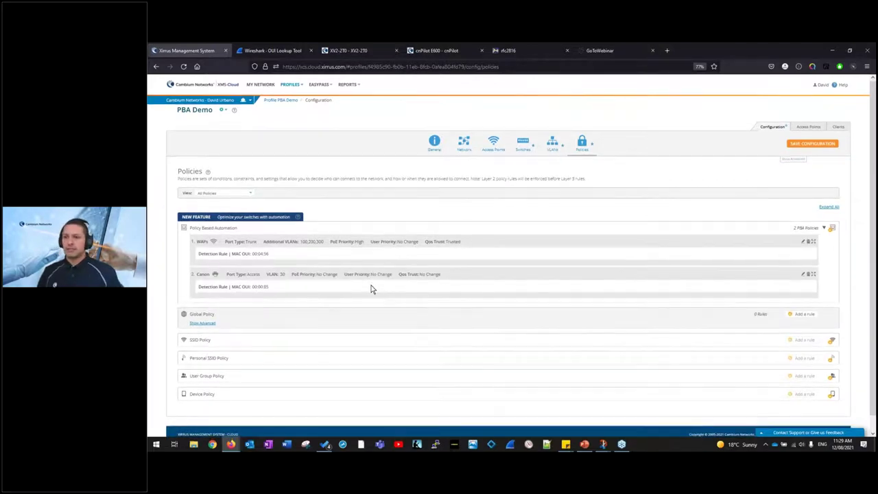
scroll(371, 287, "down", 1)
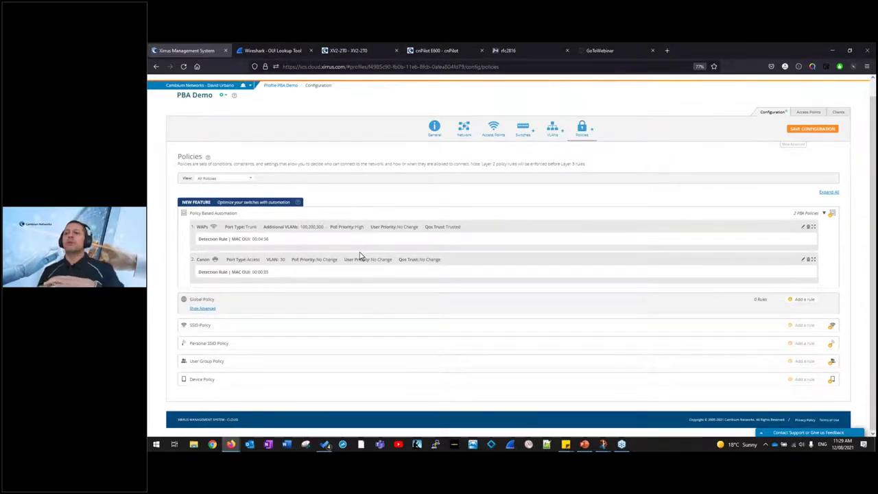
scroll(372, 281, "up", 1)
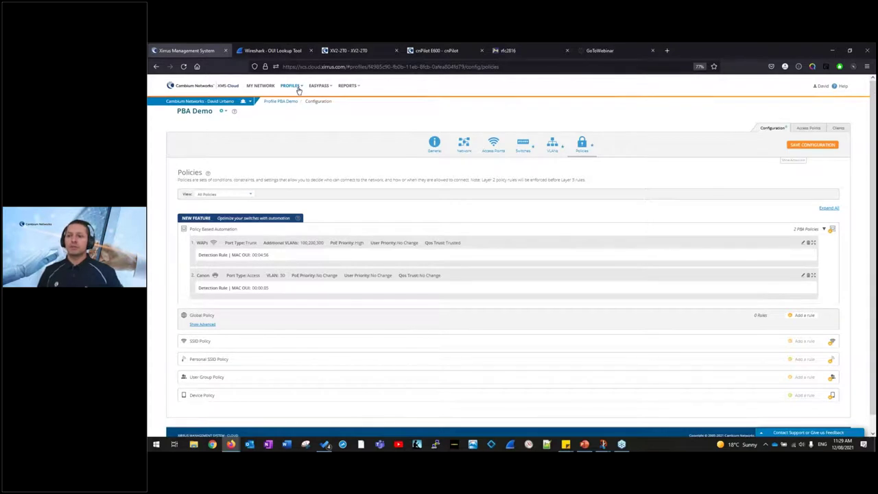
scroll(404, 254, "down", 1)
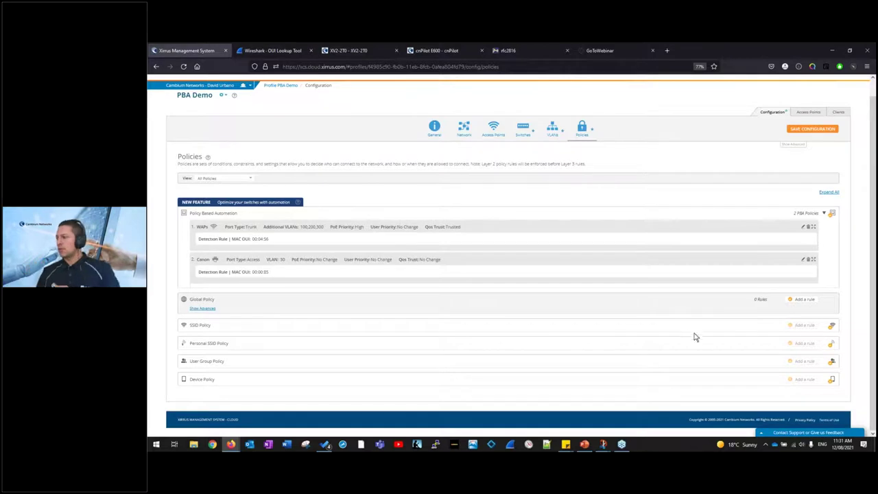
left_click(832, 327)
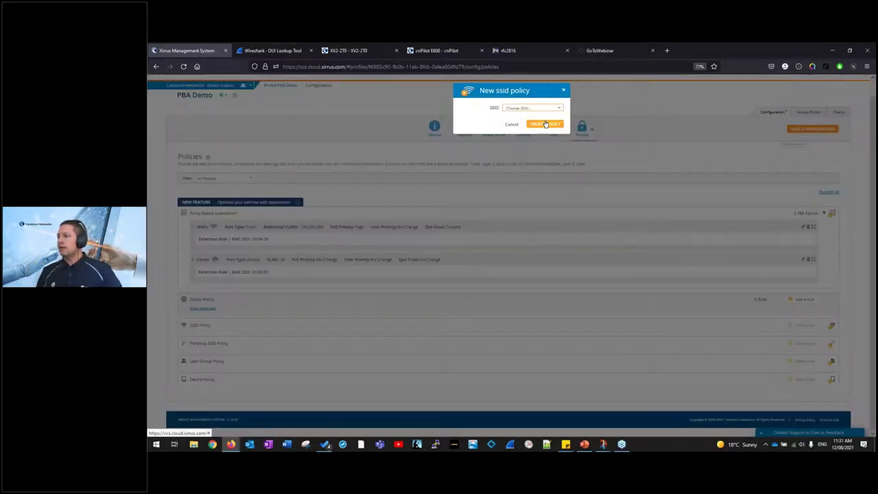
left_click(511, 126)
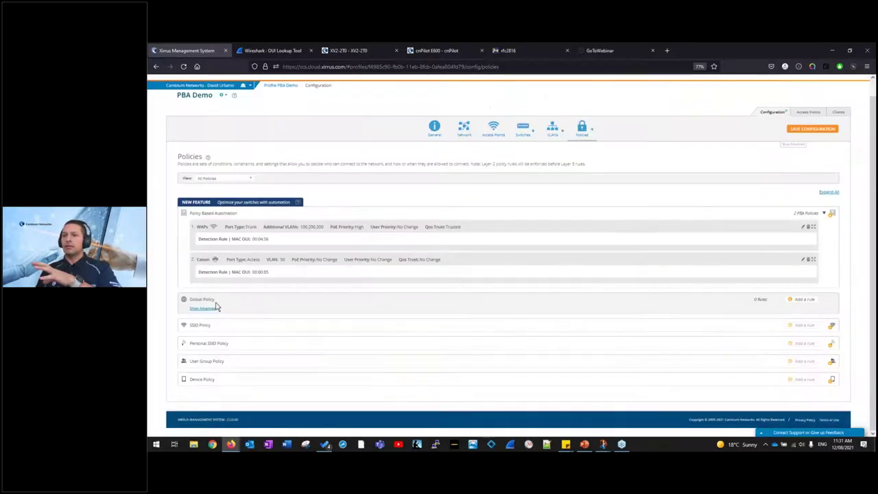
- Add an Application Control rule to the Global Policy with the action Allow for Microsoft Teams
left_click(793, 301)
left_click(557, 133)
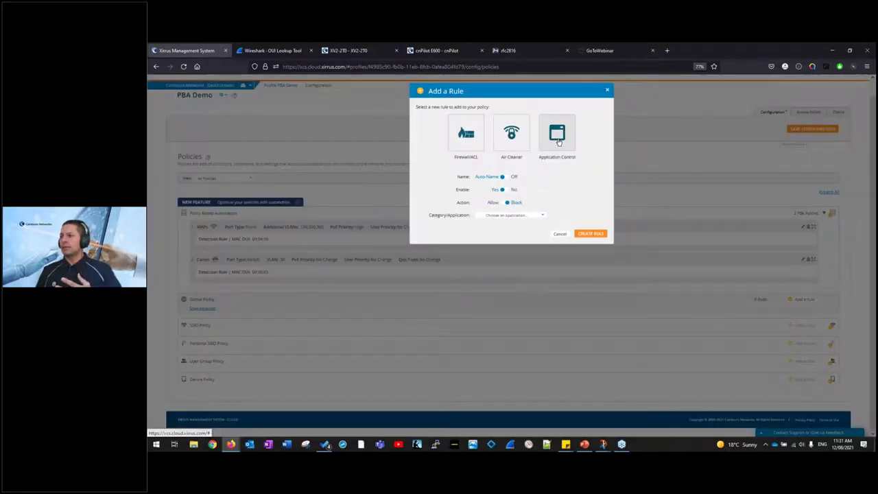
left_click(506, 205)
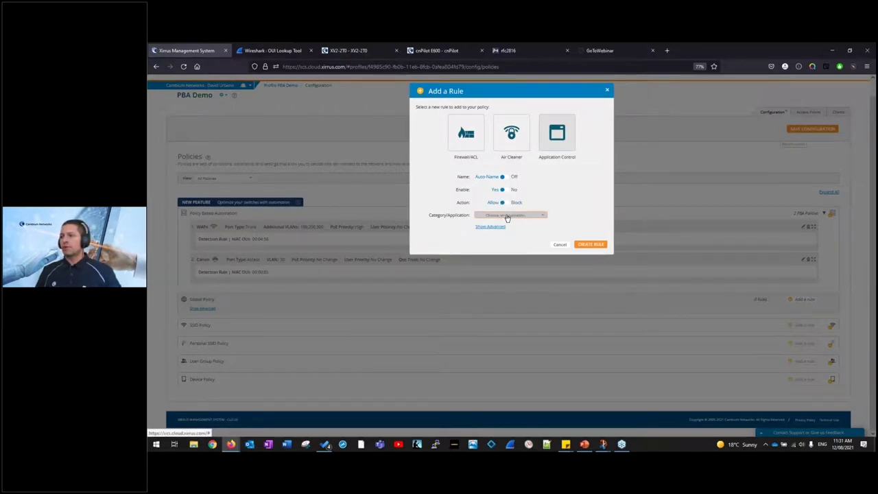
left_click(507, 216)
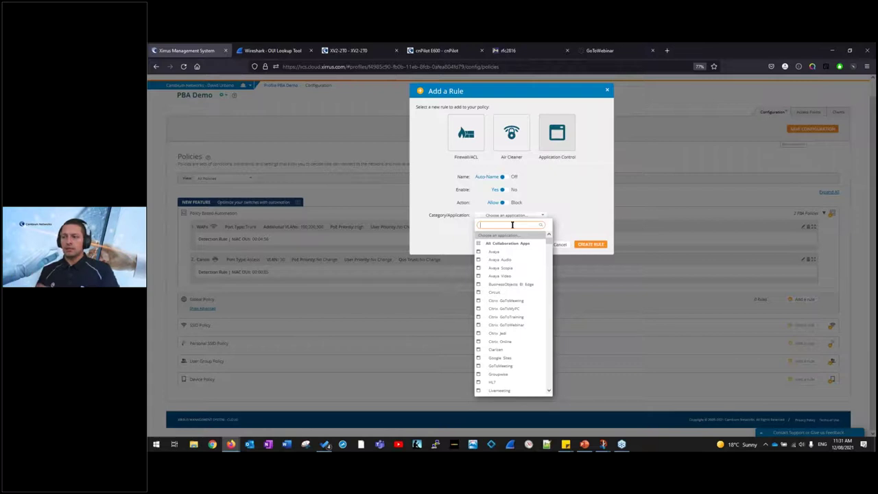
type("m")
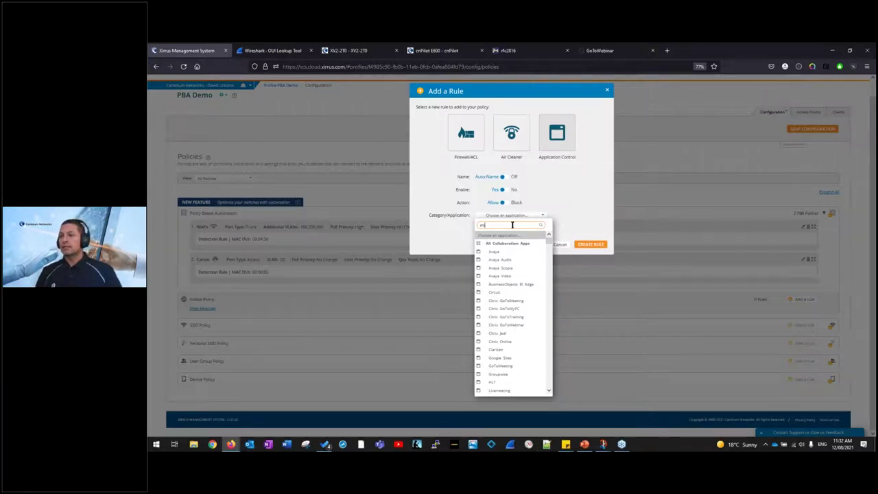
type("icro")
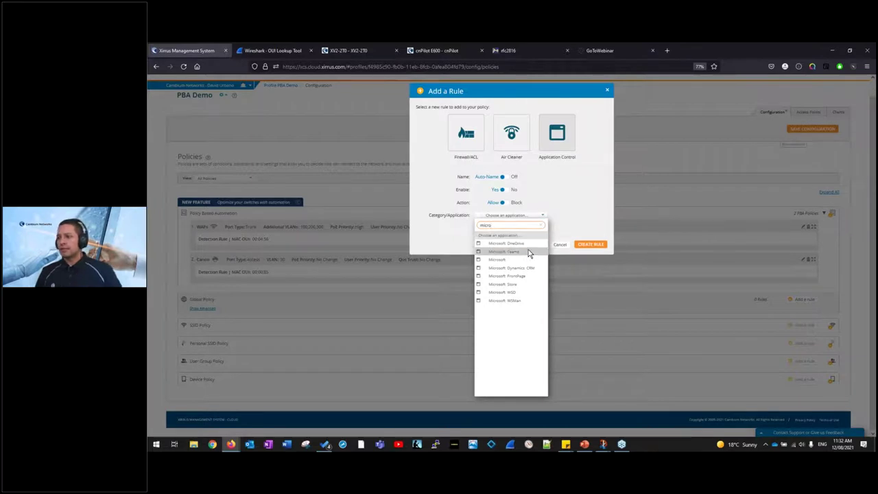
left_click(528, 252)
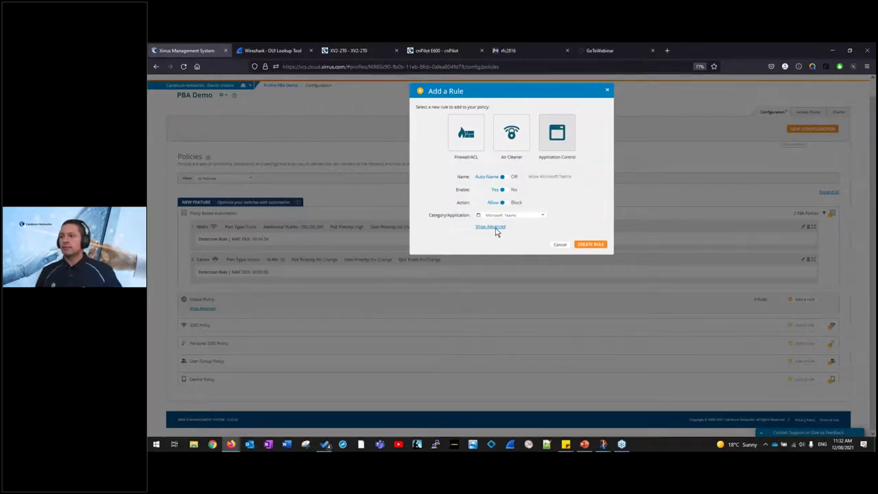
- Set the Microsoft Teams rule's traffic shaping QoS to 3 and create the rule
left_click(503, 227)
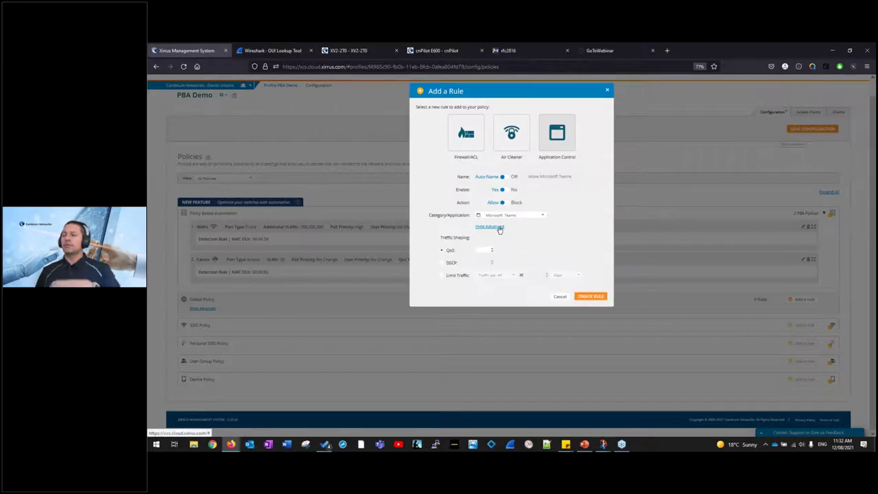
left_click(482, 250)
type("3")
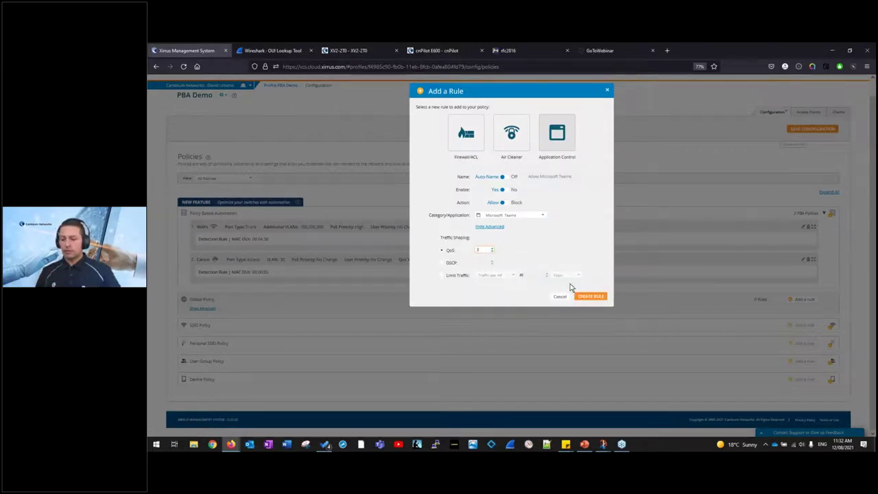
left_click(584, 295)
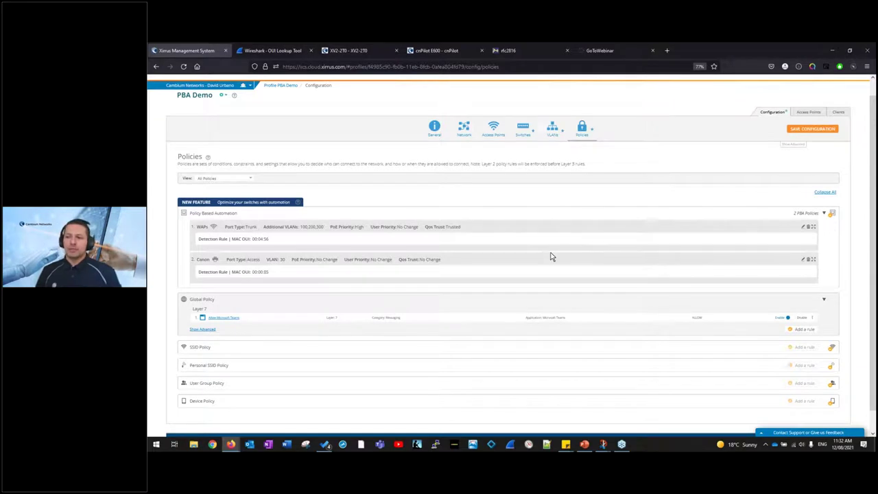
scroll(552, 256, "down", 1)
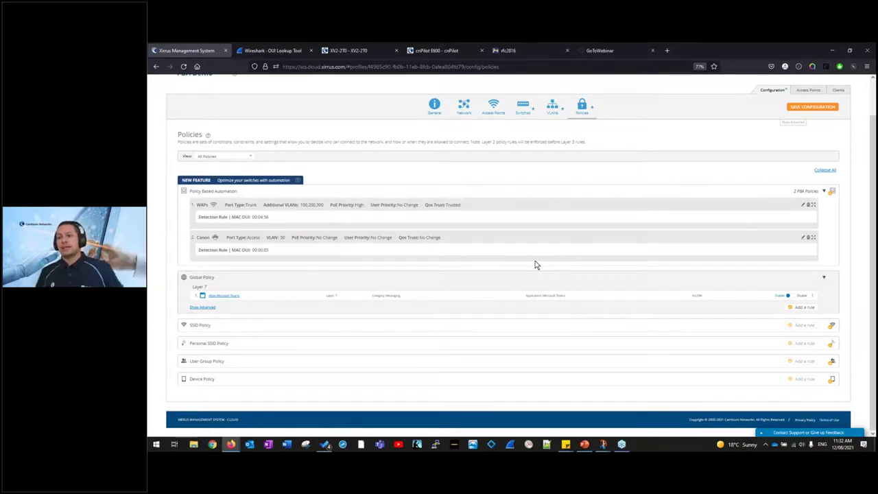
scroll(535, 264, "up", 2)
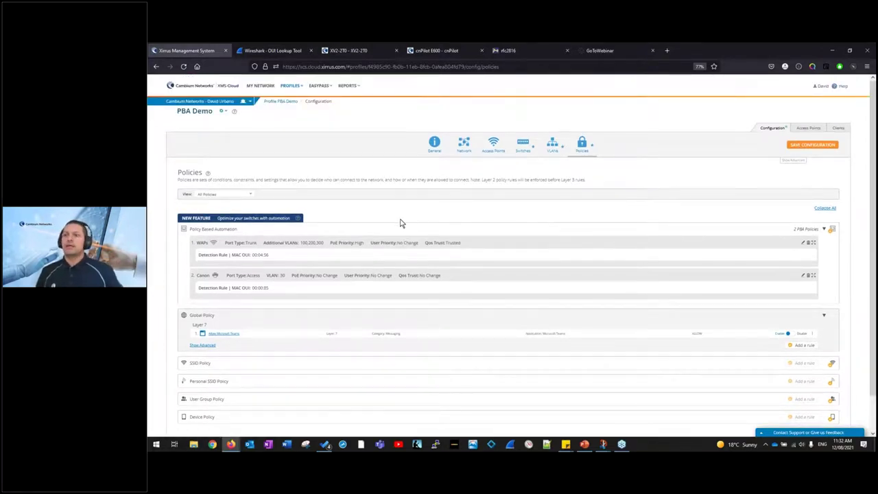